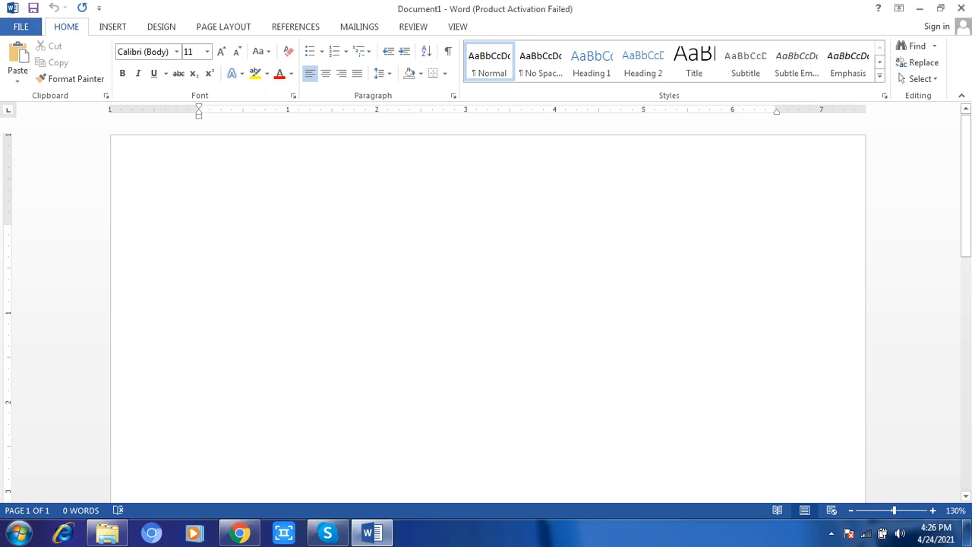
# Open the recent document wajid1.docx
pyautogui.click(21, 26)
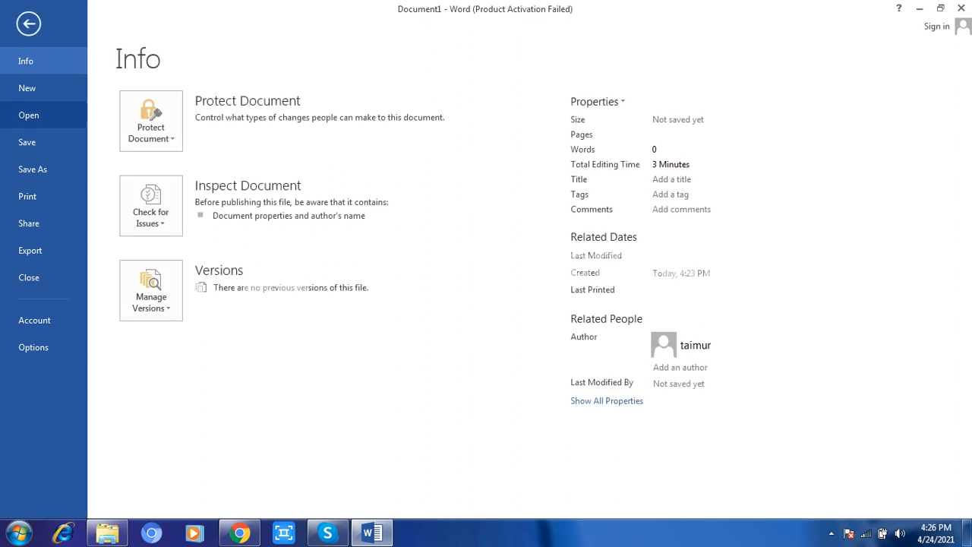
pyautogui.click(28, 114)
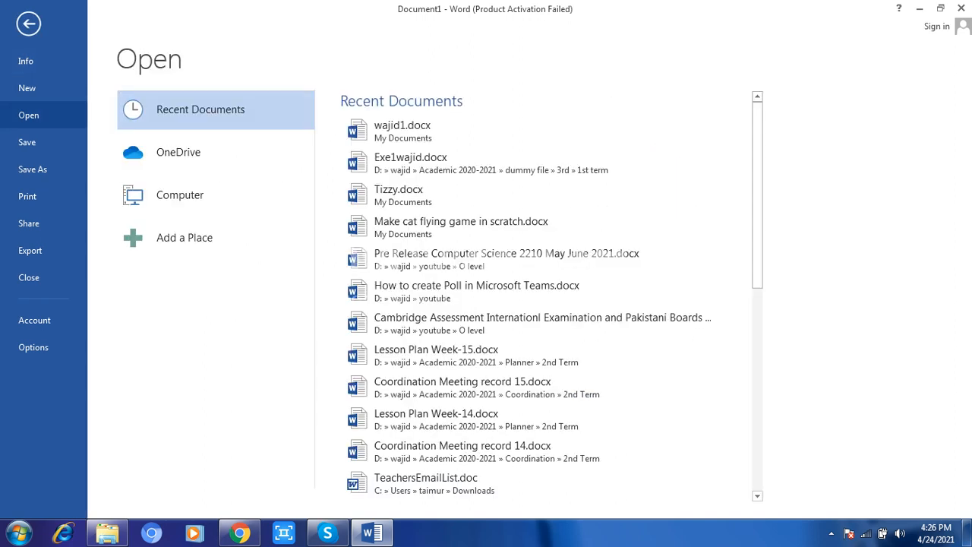
pyautogui.click(402, 131)
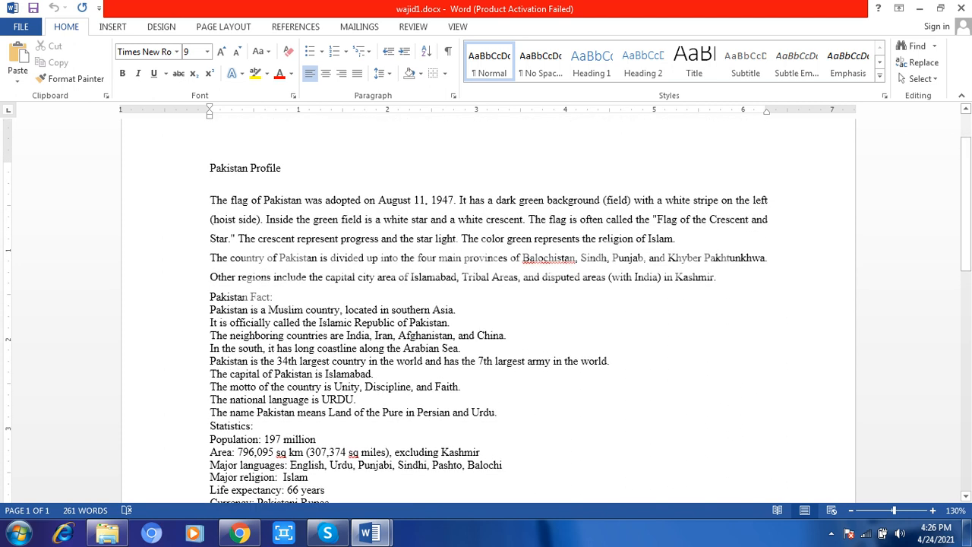
# Format all the text of the document in Times New Roman at size 12
pyautogui.moveTo(211, 168); pyautogui.dragTo(319, 415)
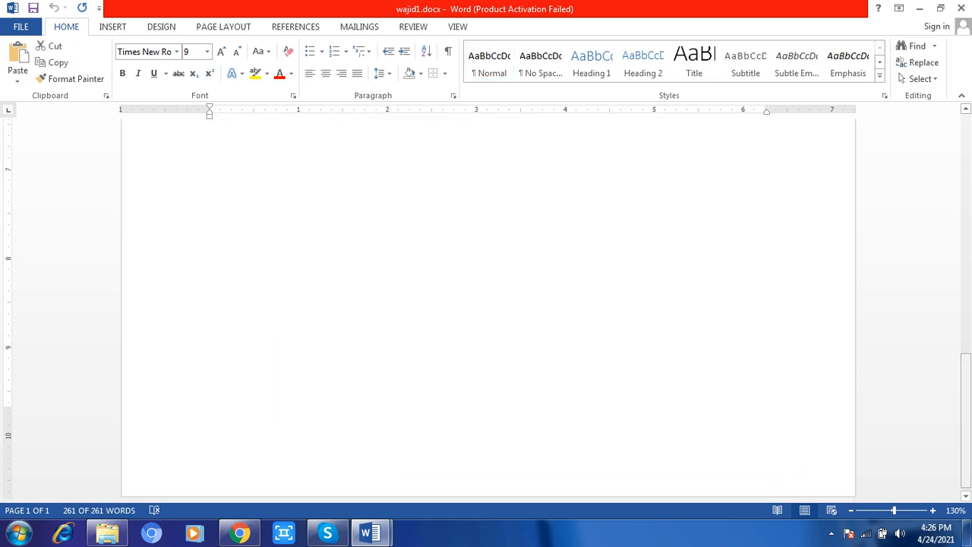
pyautogui.moveTo(966, 418); pyautogui.dragTo(966, 183)
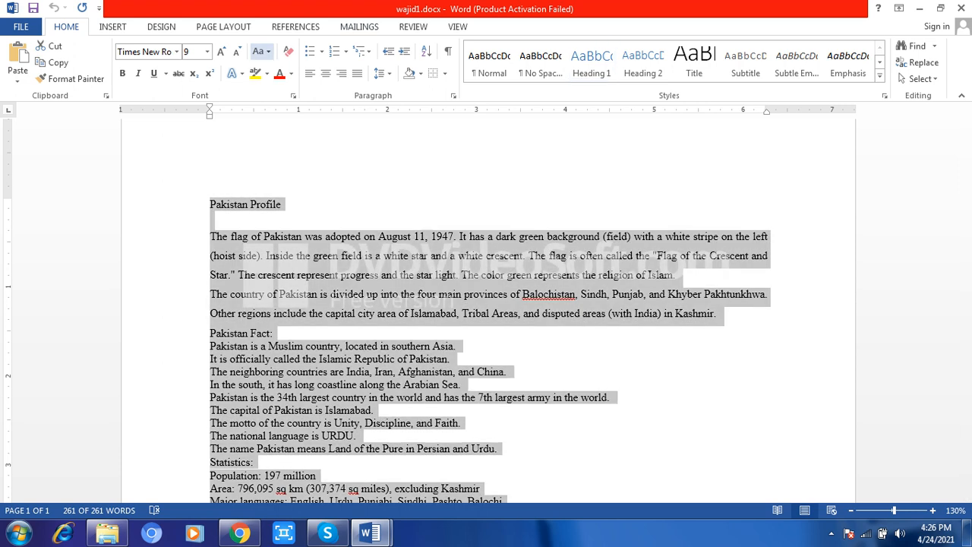
pyautogui.click(206, 52)
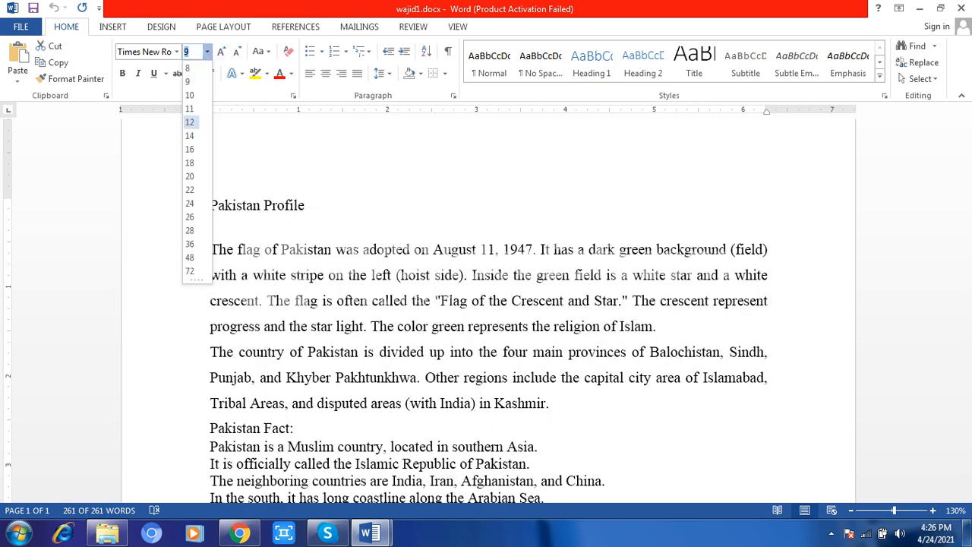
pyautogui.click(190, 122)
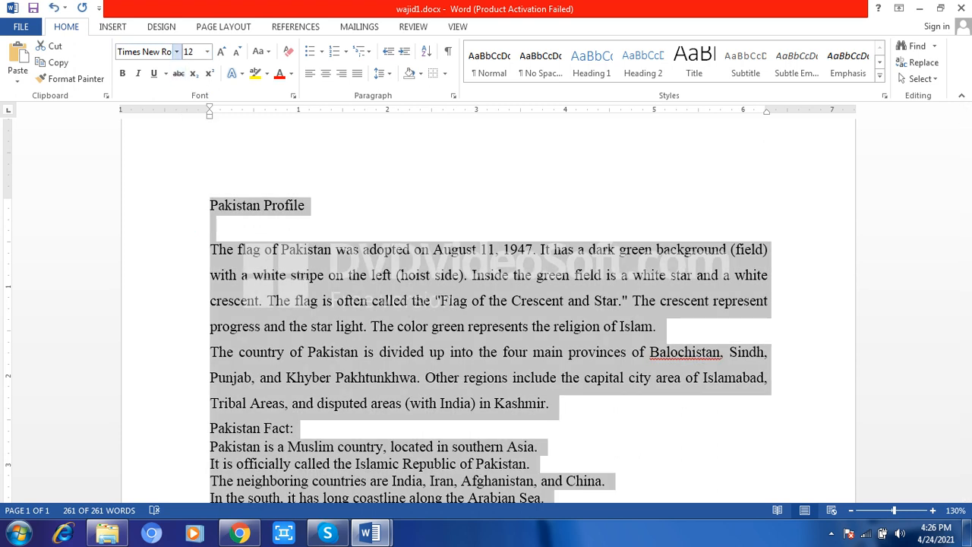
pyautogui.click(177, 52)
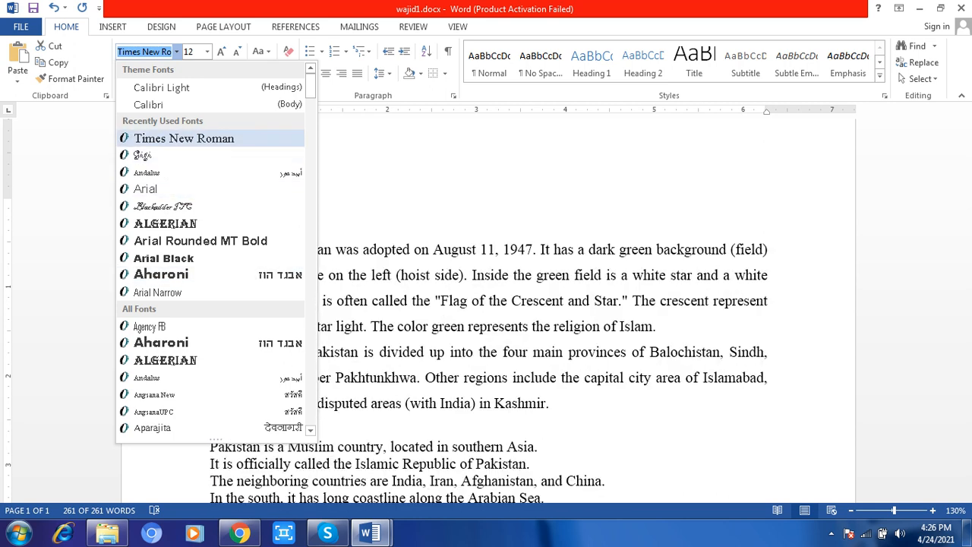
pyautogui.click(184, 138)
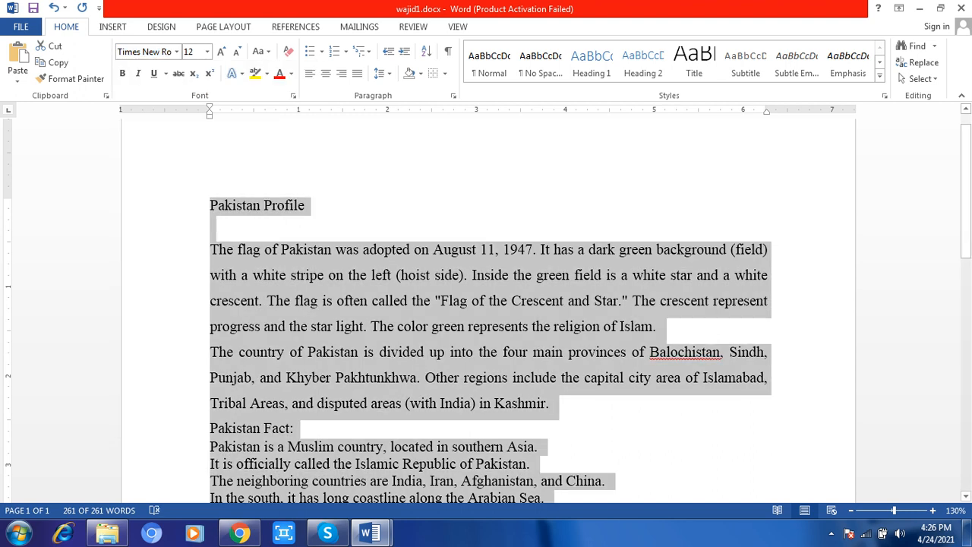
# Center the "Pakistan Profile" title line
pyautogui.click(211, 225)
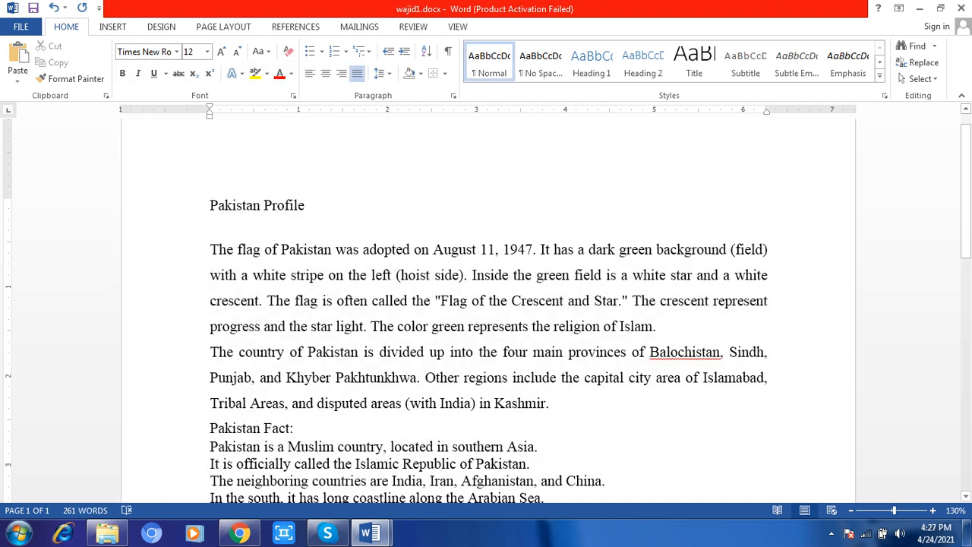
pyautogui.hotkey('shift', 'Up')
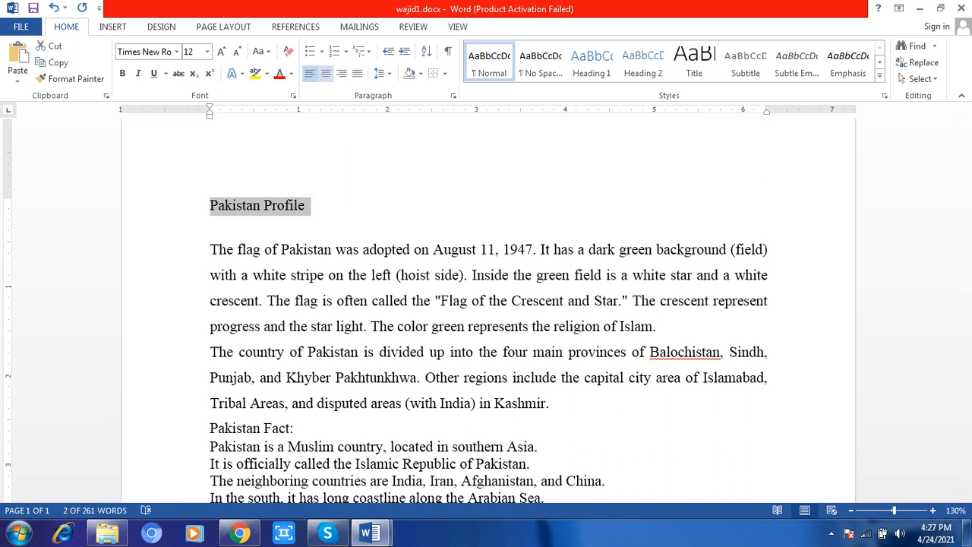
pyautogui.hotkey('ctrl', 'e')
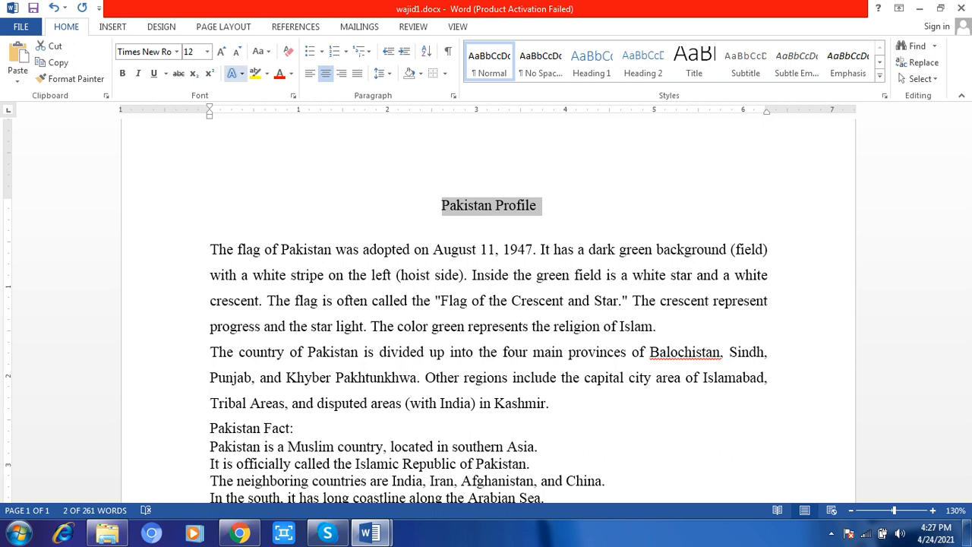
# Apply the Fill - Black, Text 1, Outline - Background 1, Hard Shadow - Accent 1 text effect to the title, with a gray outline
pyautogui.click(236, 73)
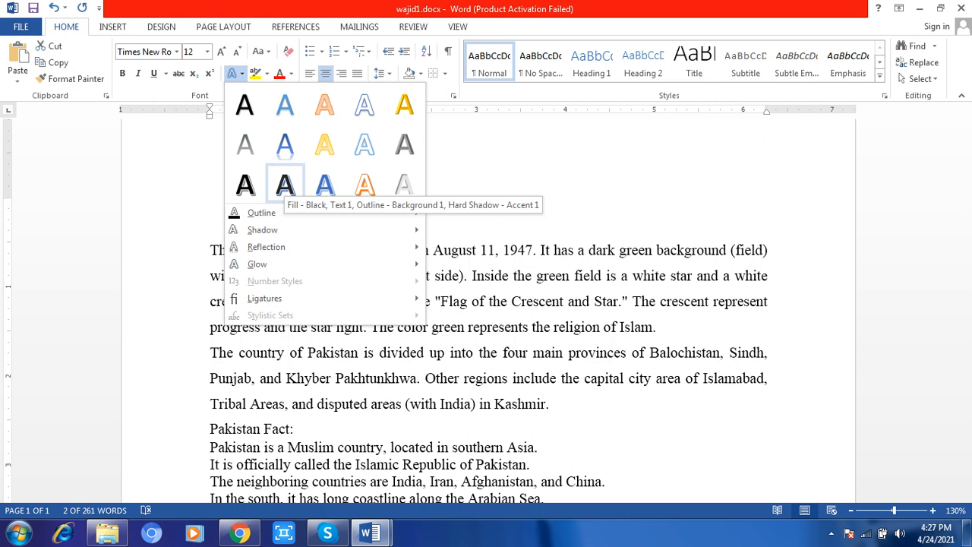
pyautogui.click(285, 184)
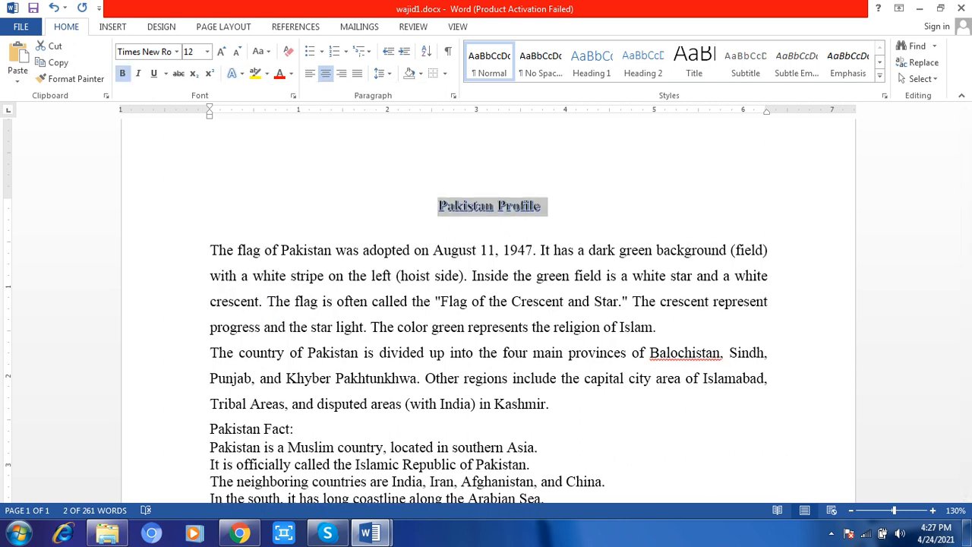
pyautogui.click(235, 73)
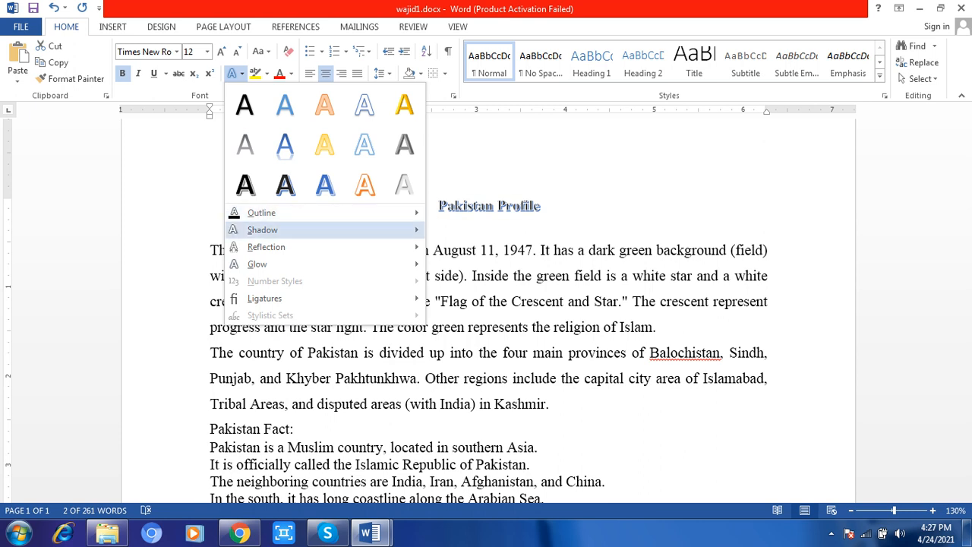
pyautogui.moveTo(262, 229)
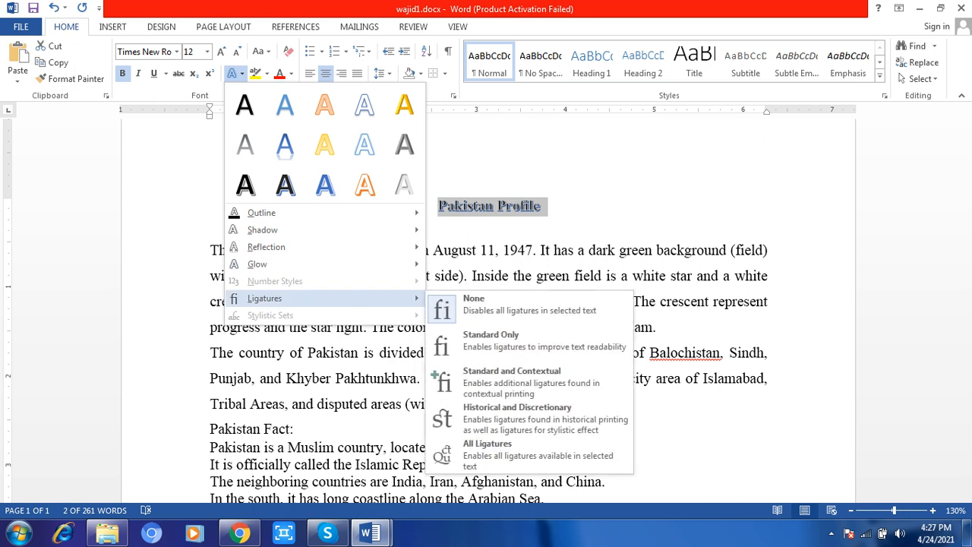
pyautogui.moveTo(326, 213)
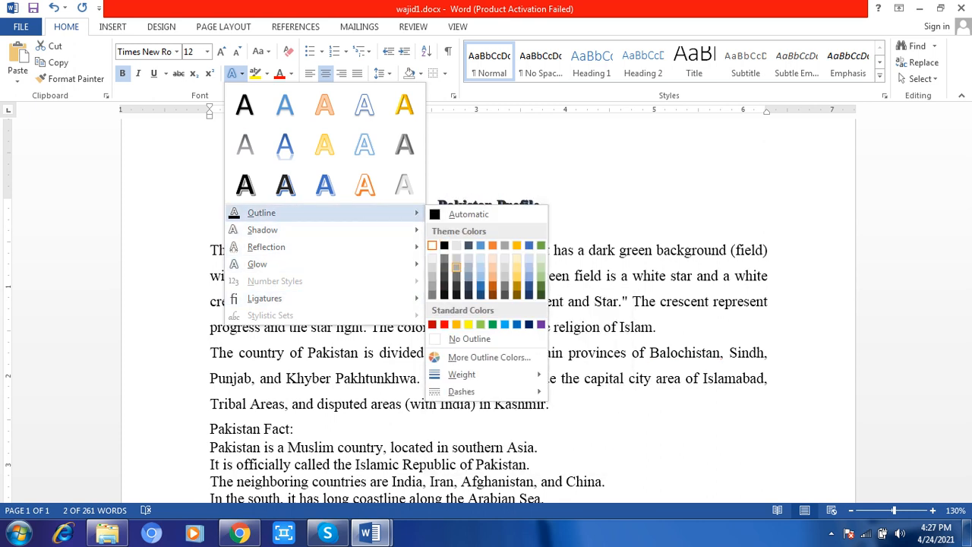
pyautogui.click(456, 259)
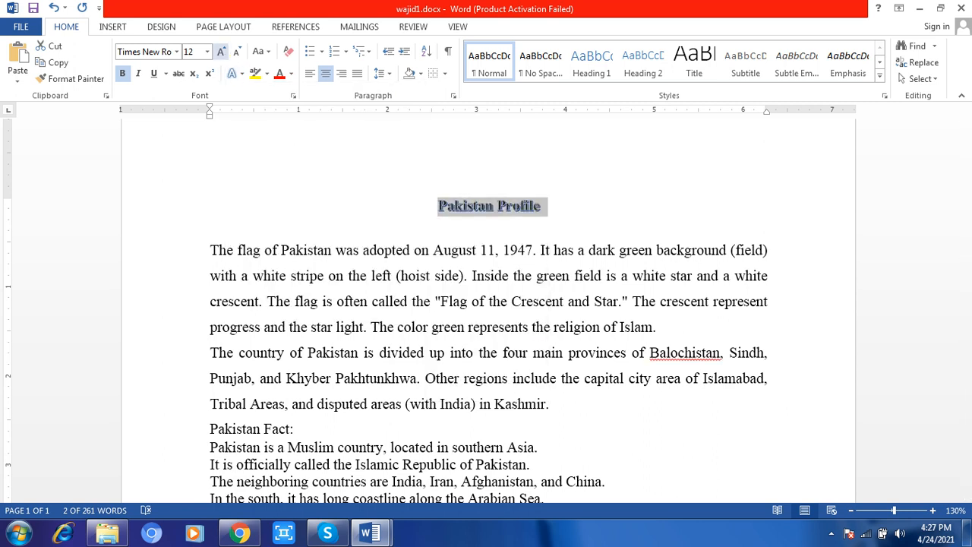
# Enlarge the "Pakistan Profile" title to font size 18
pyautogui.click(221, 52)
pyautogui.click(221, 52)
pyautogui.click(221, 51)
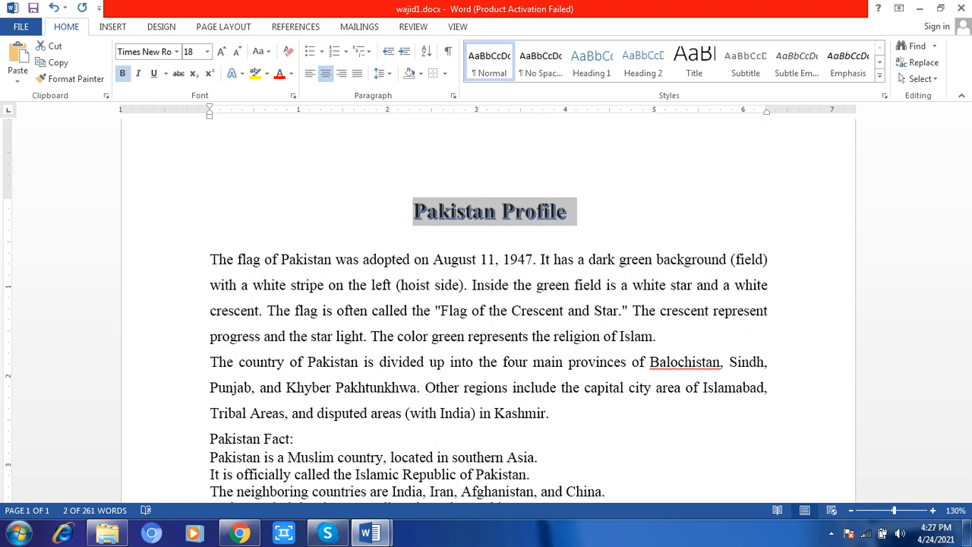
pyautogui.click(413, 211)
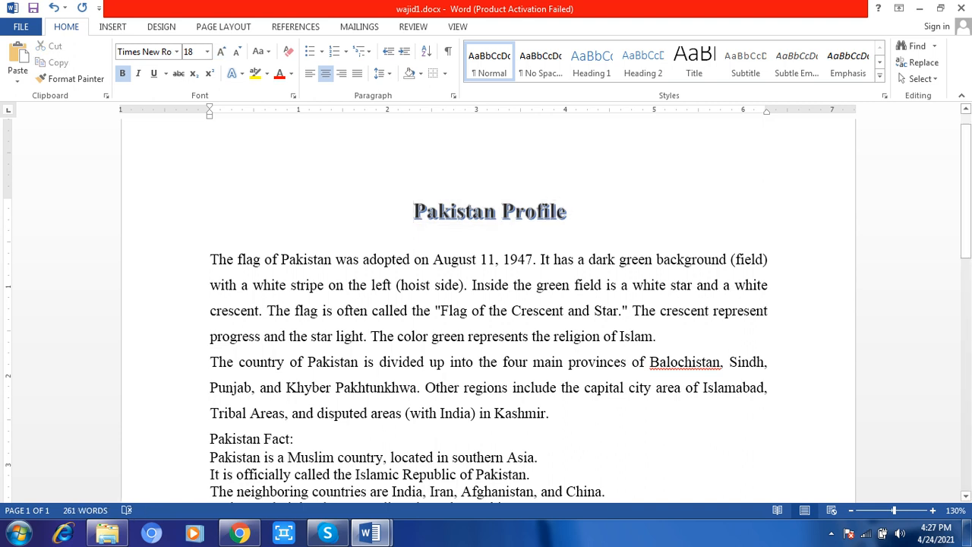
# Indent the first line of the flag paragraph and justify both introductory paragraphs
pyautogui.click(210, 260)
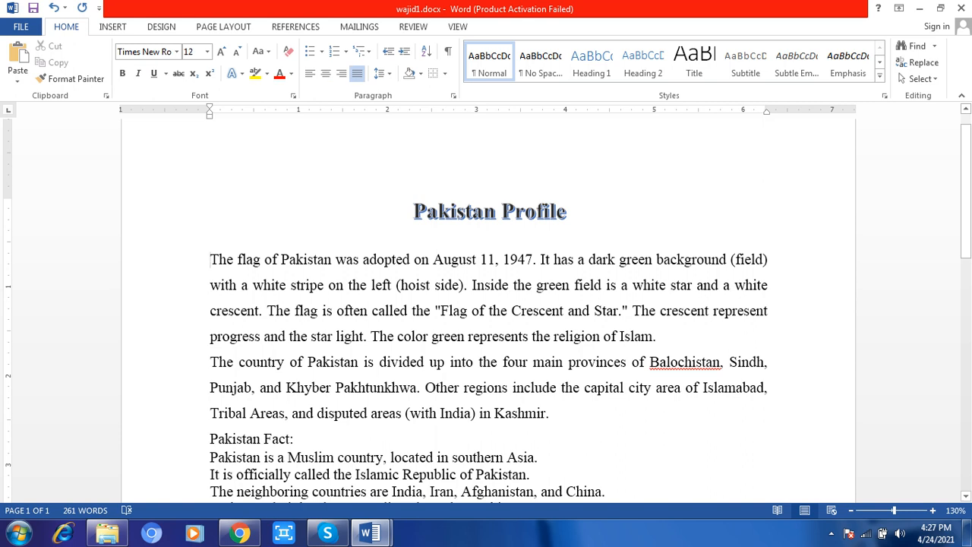
pyautogui.press('Tab')
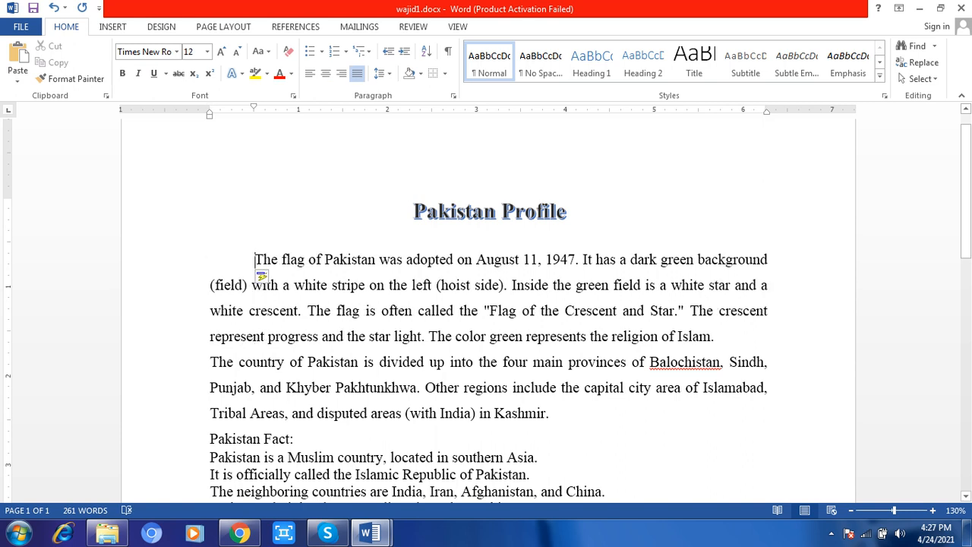
pyautogui.moveTo(255, 259); pyautogui.dragTo(559, 415)
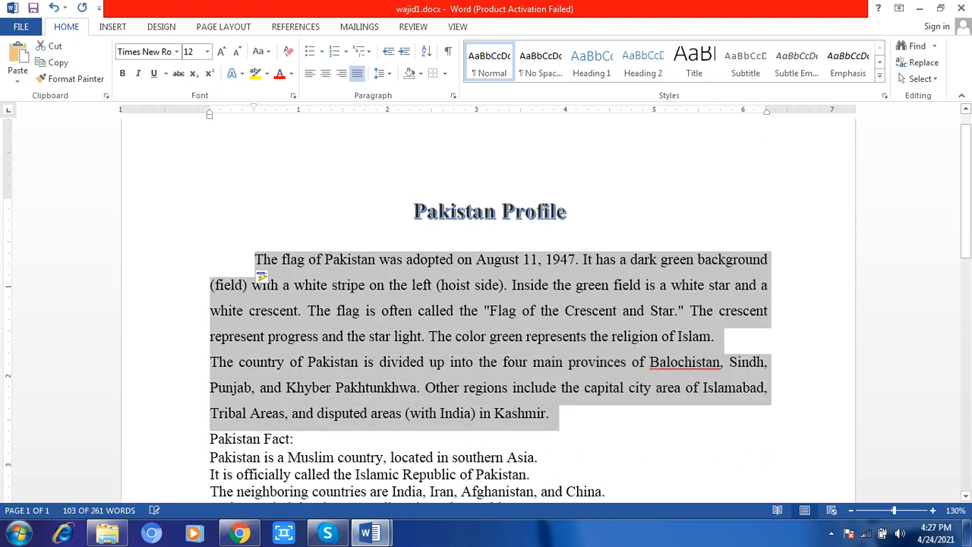
pyautogui.hotkey('ctrl', 'l')
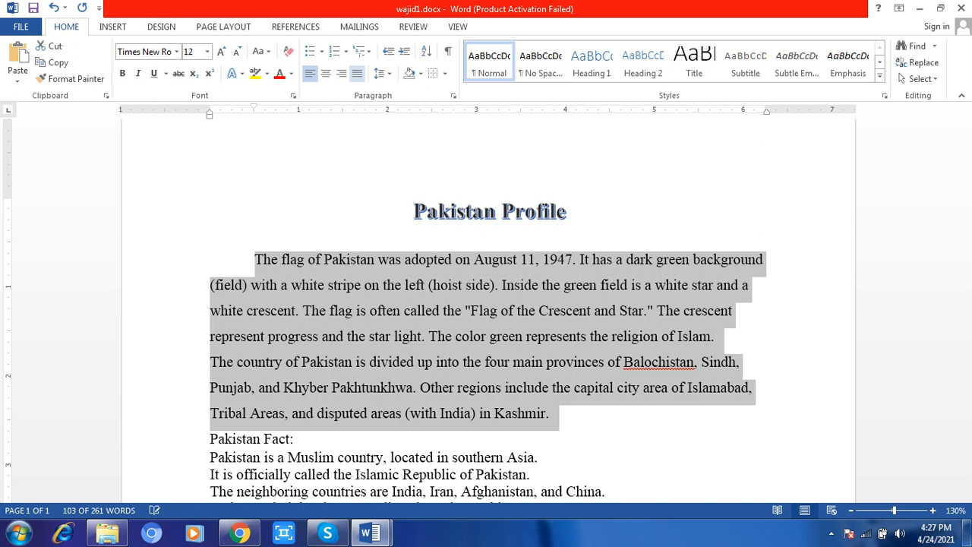
pyautogui.hotkey('ctrl', 'j')
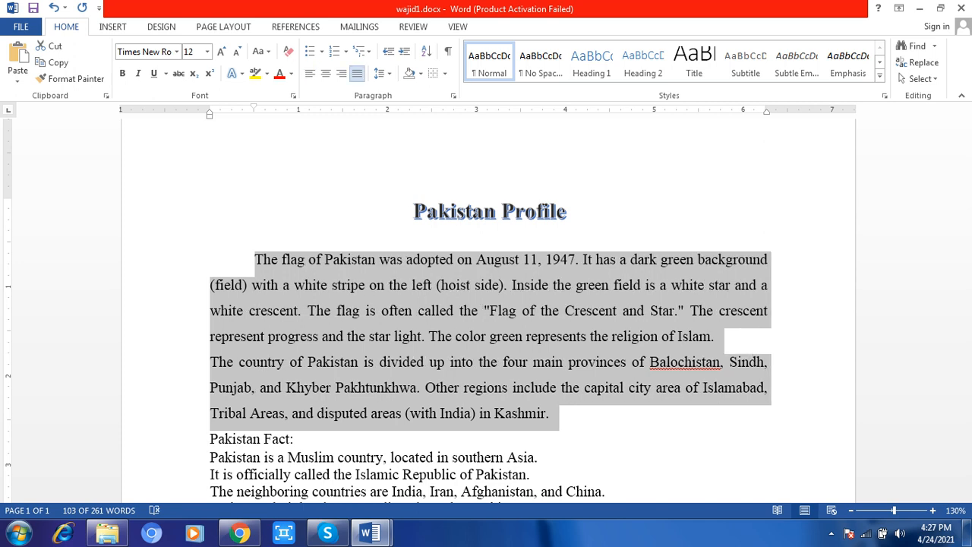
# Set the line spacing of the two introductory paragraphs to 2.0
pyautogui.click(382, 74)
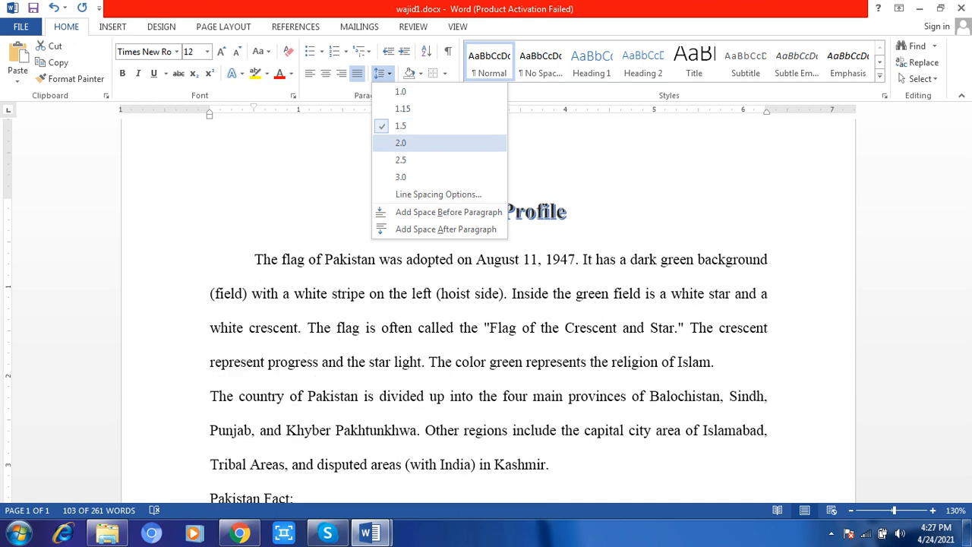
pyautogui.click(401, 143)
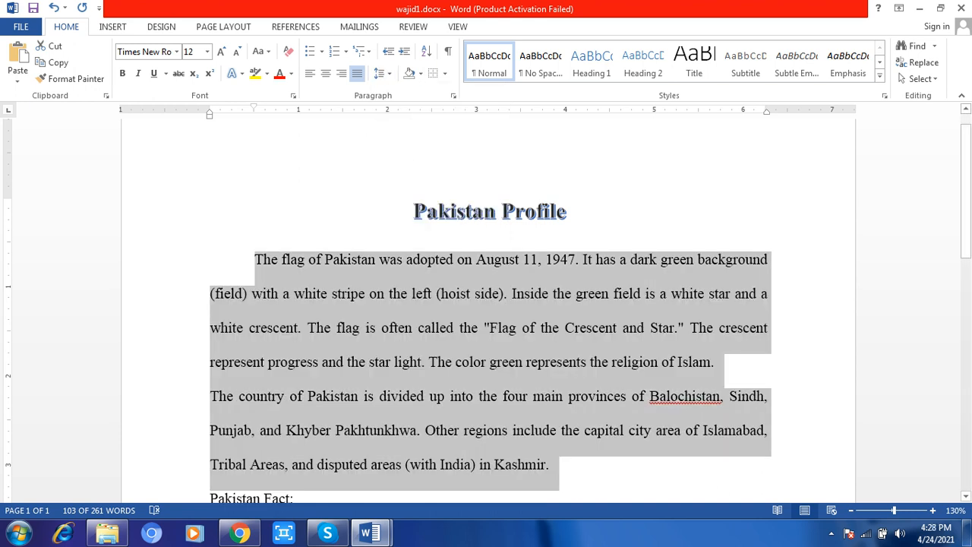
pyautogui.click(570, 361)
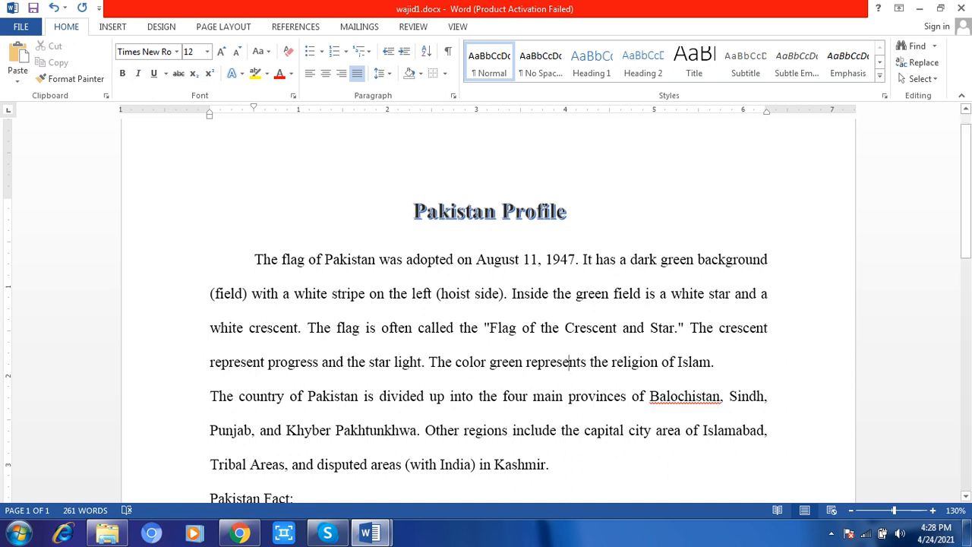
# Correct the misspelled province name in the second paragraph to the suggested spelling "Baluchistan"
pyautogui.hotkey('alt', 'F7')
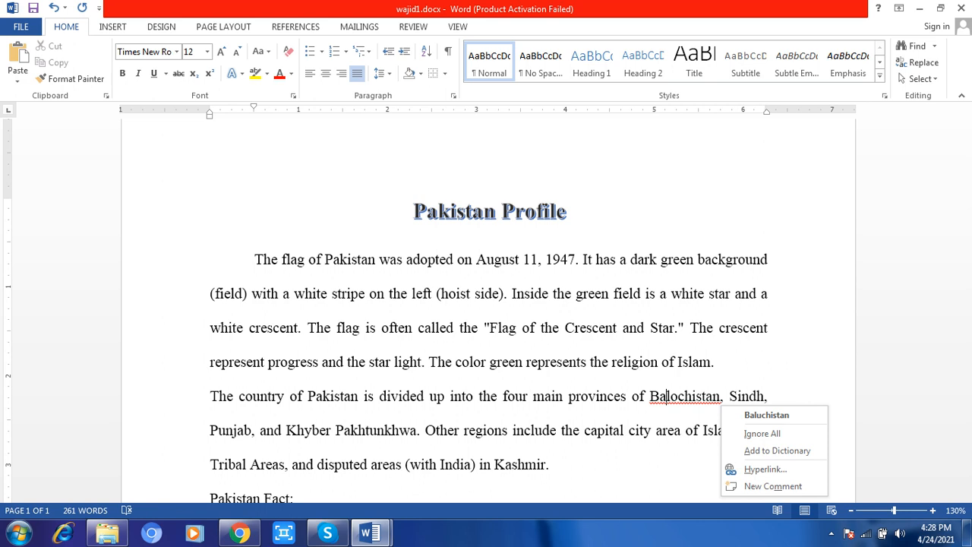
pyautogui.press('Down')
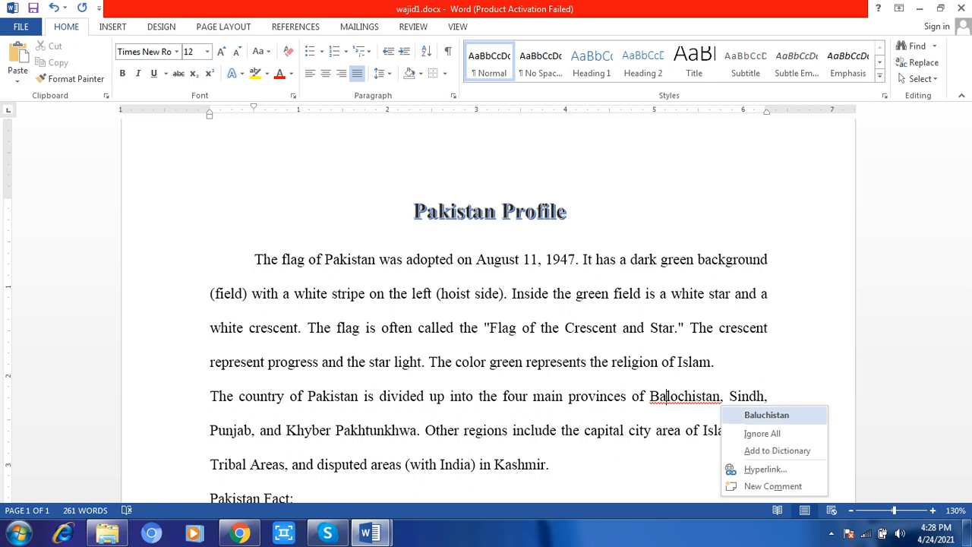
pyautogui.press('Return')
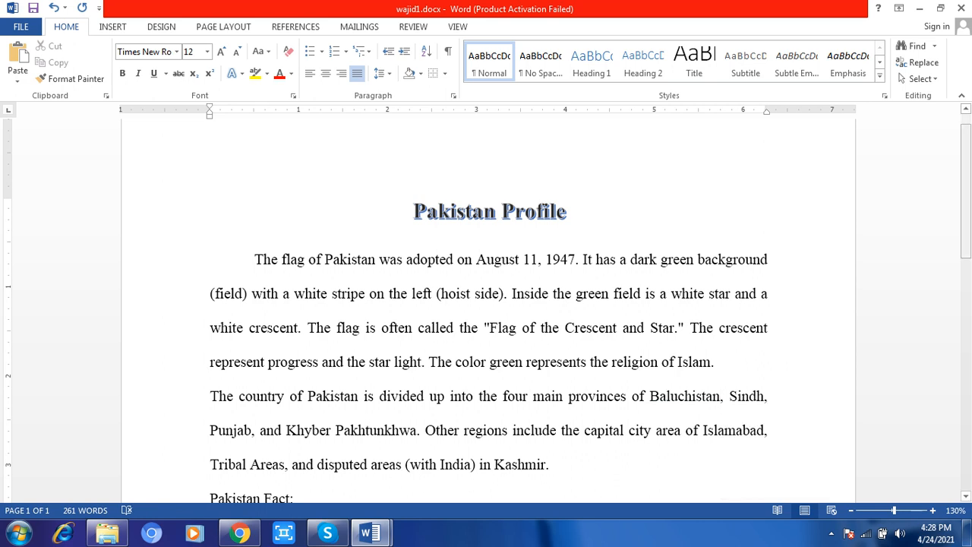
# Insert a blank line above the "Statistics:" heading and turn the lines under "Pakistan Fact:" into a bulleted list
pyautogui.scroll(-5, 486, 311)
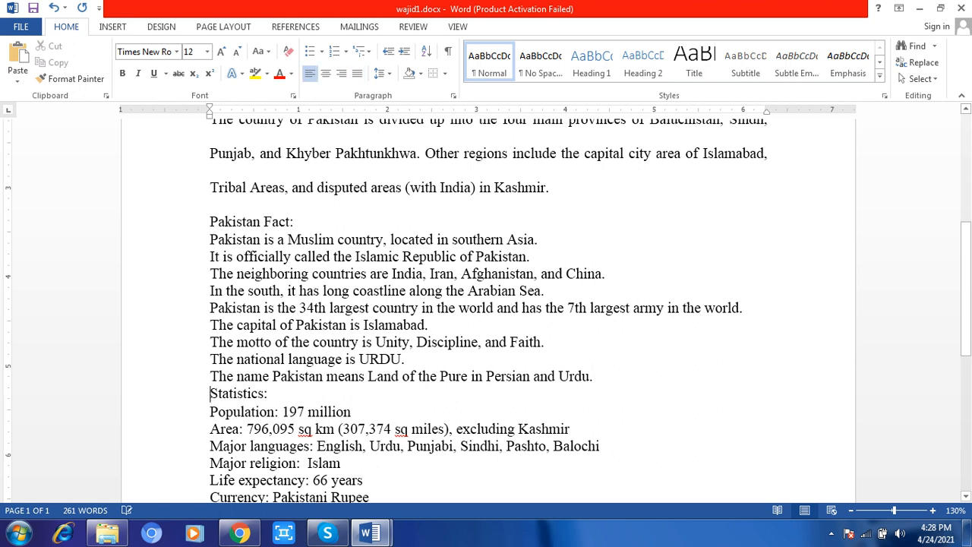
pyautogui.press('Return')
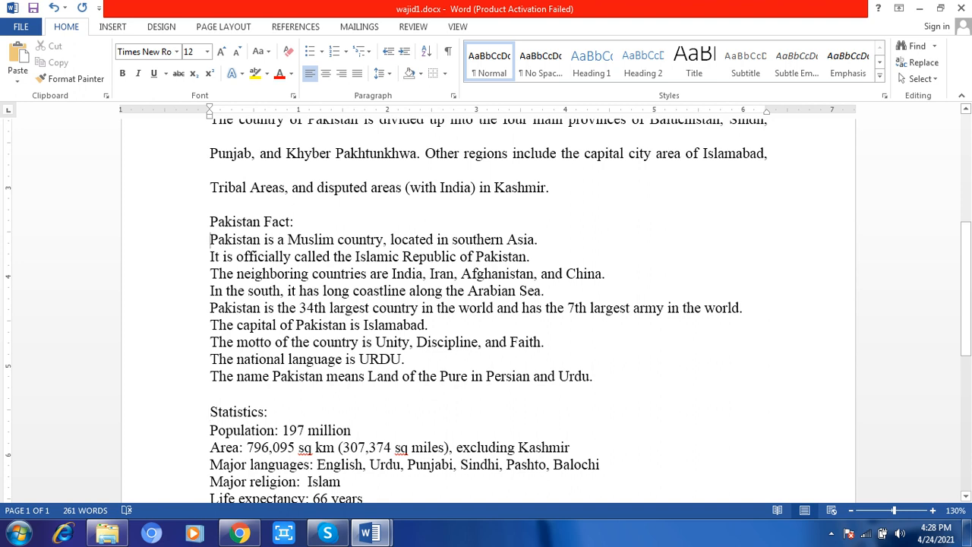
pyautogui.moveTo(210, 239); pyautogui.dragTo(326, 376)
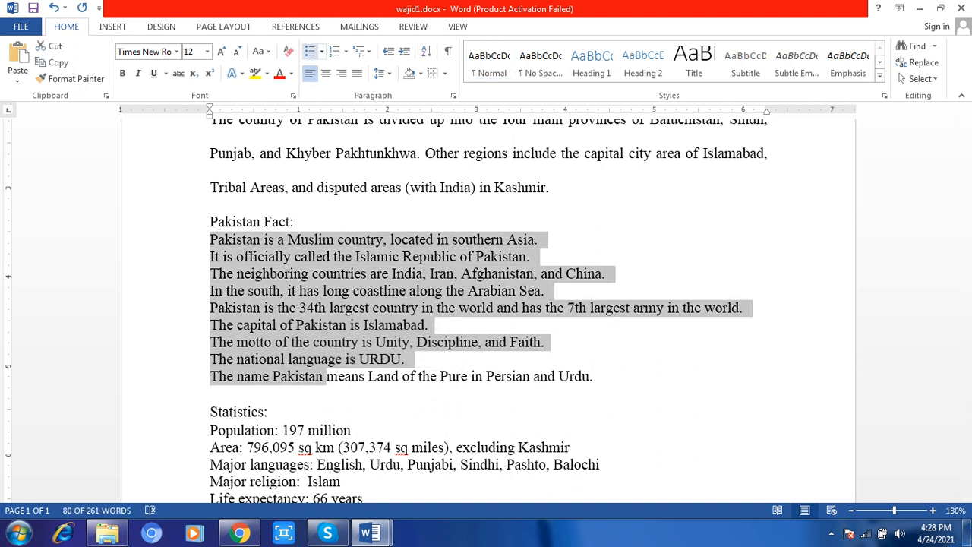
pyautogui.click(310, 51)
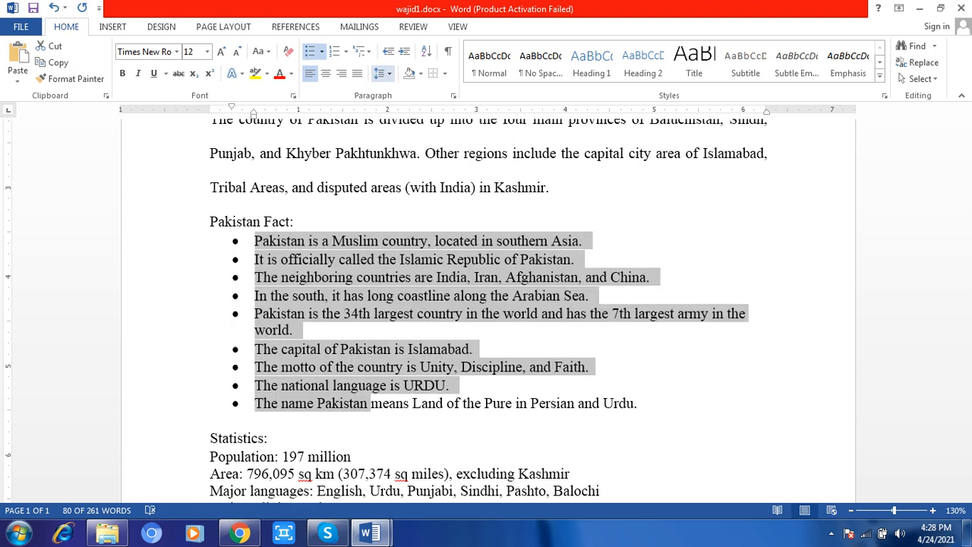
# Set the line spacing of the bulleted facts to 1.15 and make the "Pakistan Fact:" heading bold
pyautogui.click(380, 73)
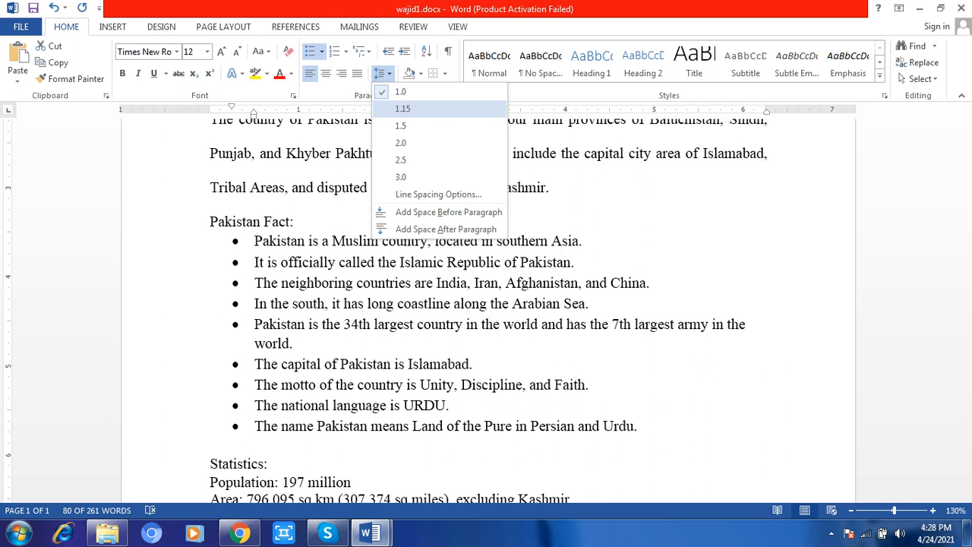
pyautogui.click(402, 108)
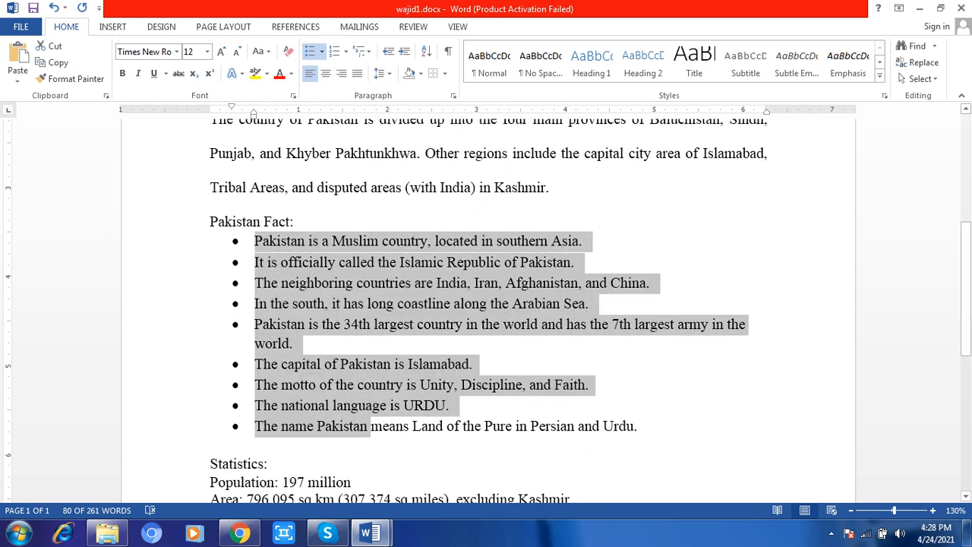
pyautogui.moveTo(296, 221); pyautogui.dragTo(211, 222)
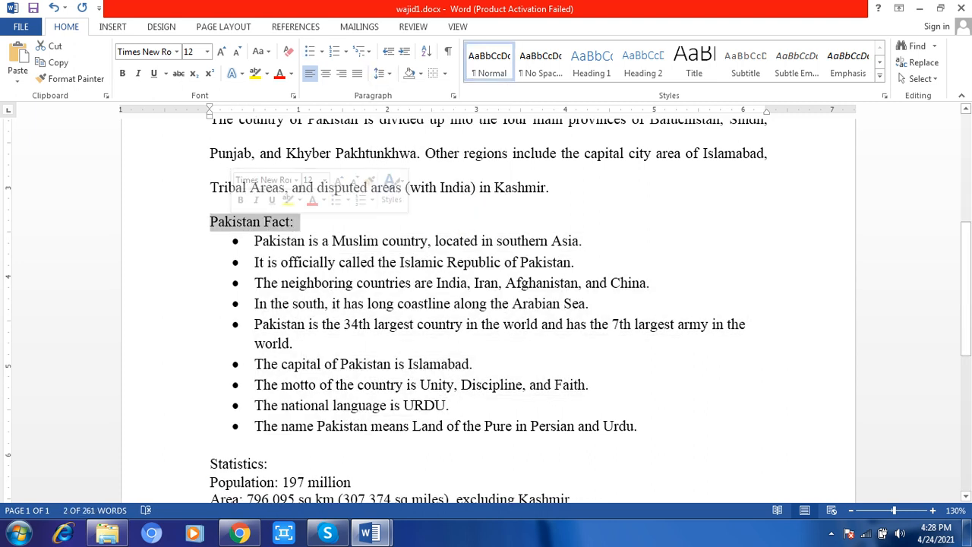
pyautogui.hotkey('ctrl', 'b')
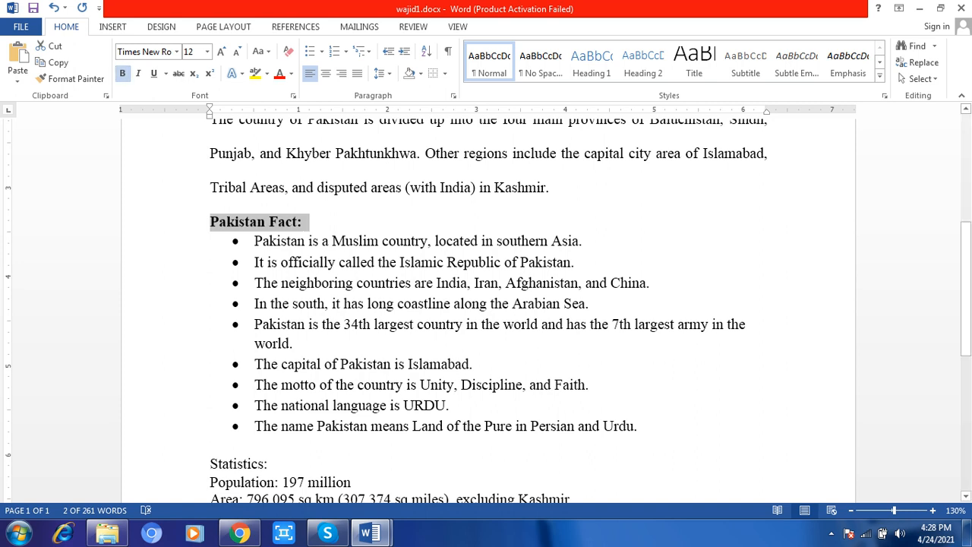
# Make the "Statistics:" heading bold
pyautogui.press('Down')
pyautogui.press('Down')
pyautogui.press('Down')
pyautogui.press('Down')
pyautogui.press('Down')
pyautogui.press('Down')
pyautogui.press('Down')
pyautogui.press('Down')
pyautogui.press('Down')
pyautogui.press('Down')
pyautogui.press('Down')
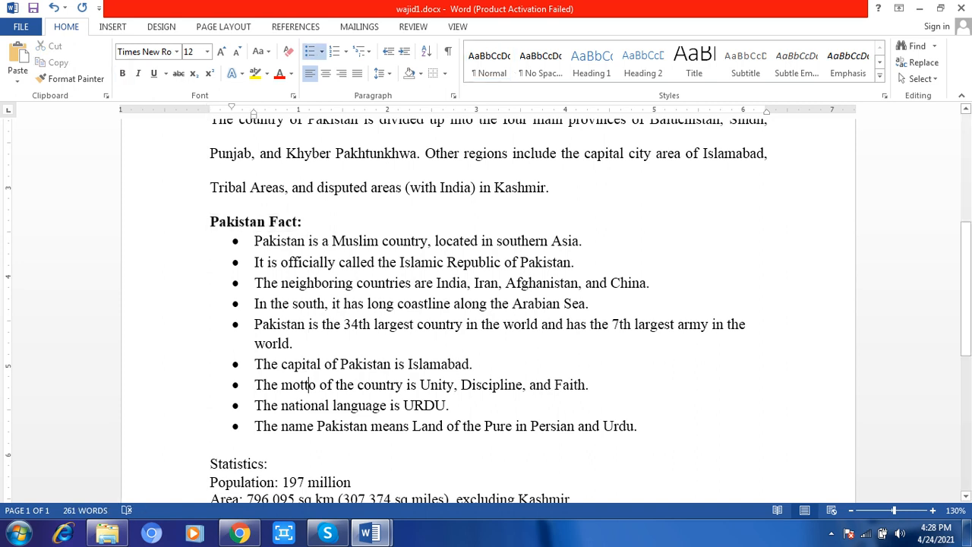
pyautogui.press('Down')
pyautogui.press('Down')
pyautogui.press('Down')
pyautogui.press('Down')
pyautogui.press('Down')
pyautogui.press('Down')
pyautogui.press('Down')
pyautogui.press('Down')
pyautogui.press('Down')
pyautogui.press('Down')
pyautogui.press('Down')
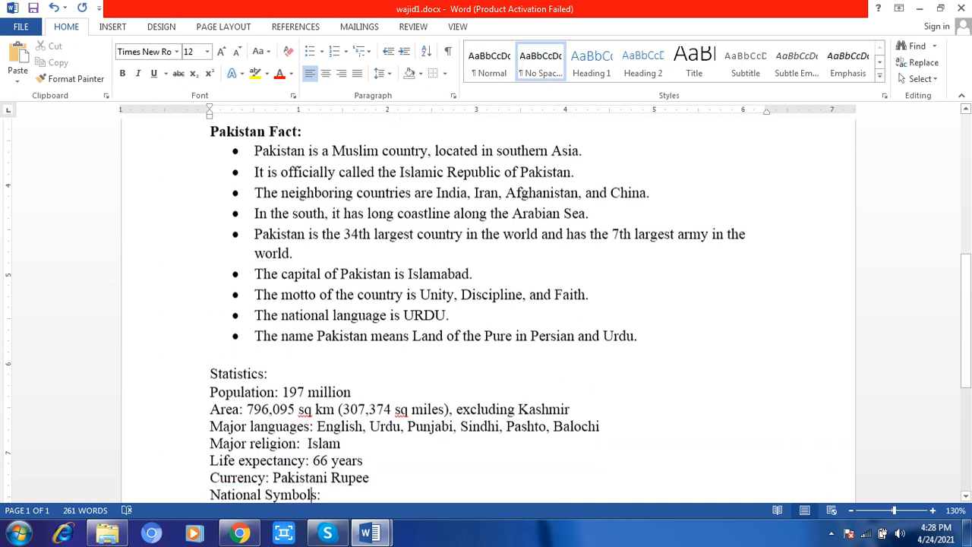
pyautogui.press('Down')
pyautogui.press('Down')
pyautogui.press('Down')
pyautogui.press('Down')
pyautogui.press('Down')
pyautogui.press('Down')
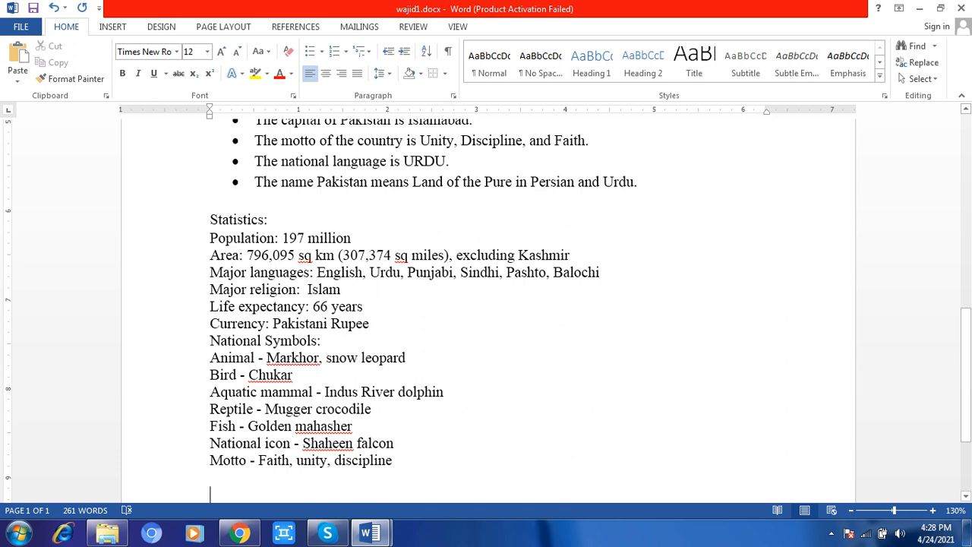
pyautogui.hotkey('shift', 'Home')
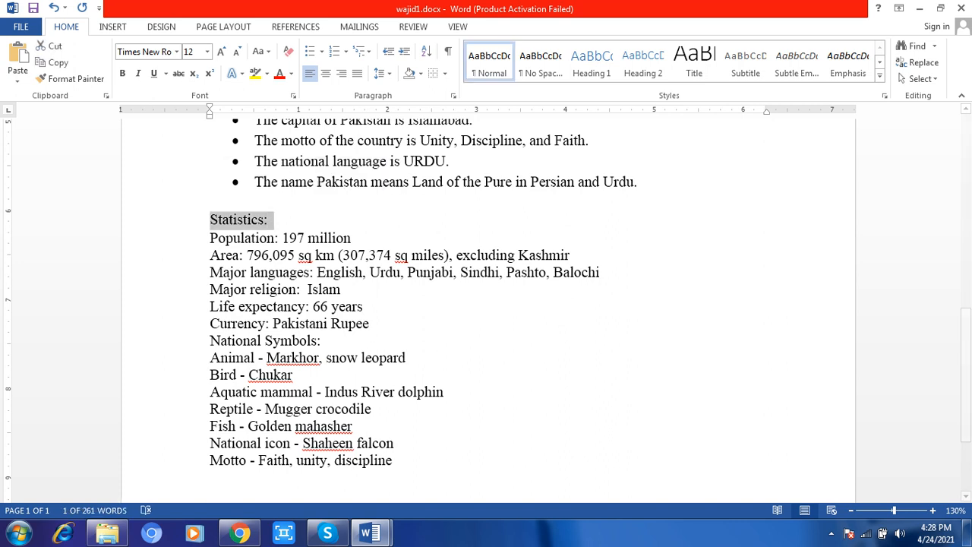
pyautogui.hotkey('ctrl', 'b')
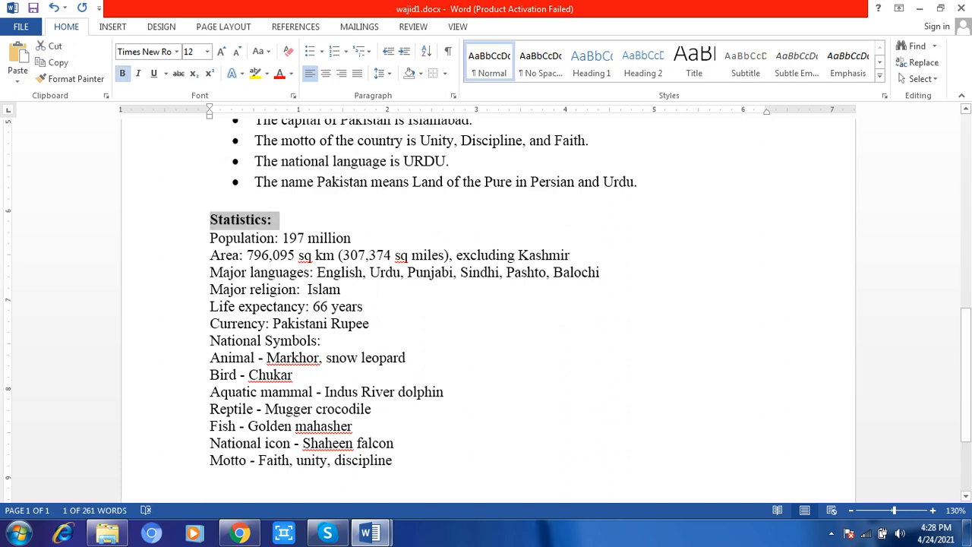
# Turn the six statistics lines from Population to Currency into a bulleted list with the multicoloured cross bullet
pyautogui.press('Down')
pyautogui.hotkey('shift', 'Down')
pyautogui.hotkey('shift', 'Down')
pyautogui.hotkey('shift', 'Down')
pyautogui.hotkey('shift', 'Down')
pyautogui.hotkey('shift', 'Down')
pyautogui.hotkey('shift', 'Down')
pyautogui.hotkey('shift', 'Down')
pyautogui.hotkey('ctrl', 'shift', 'Right')
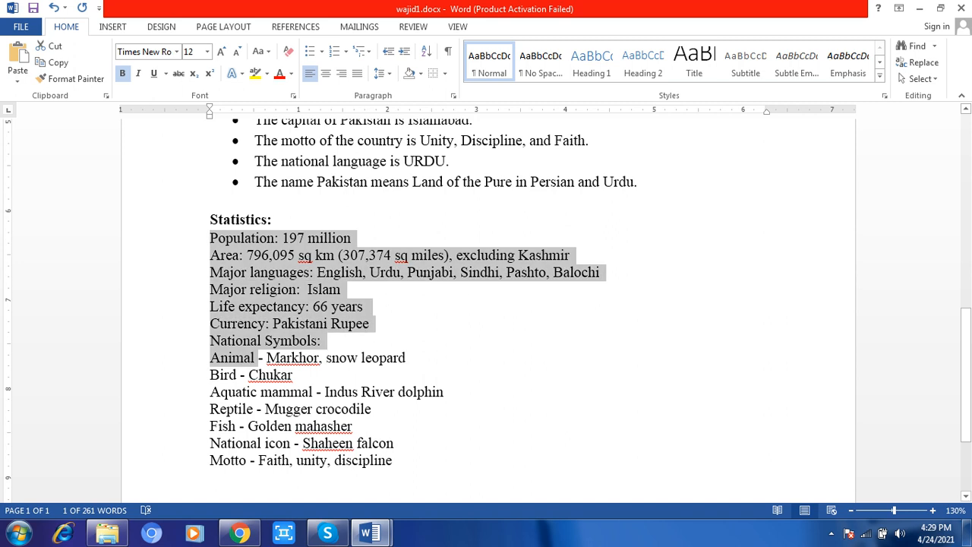
pyautogui.moveTo(257, 358); pyautogui.dragTo(363, 325)
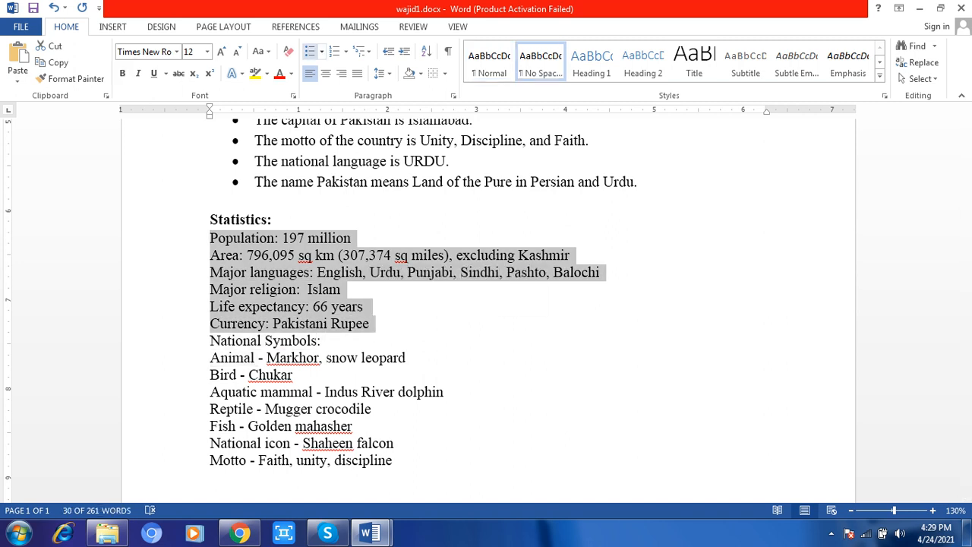
pyautogui.click(321, 51)
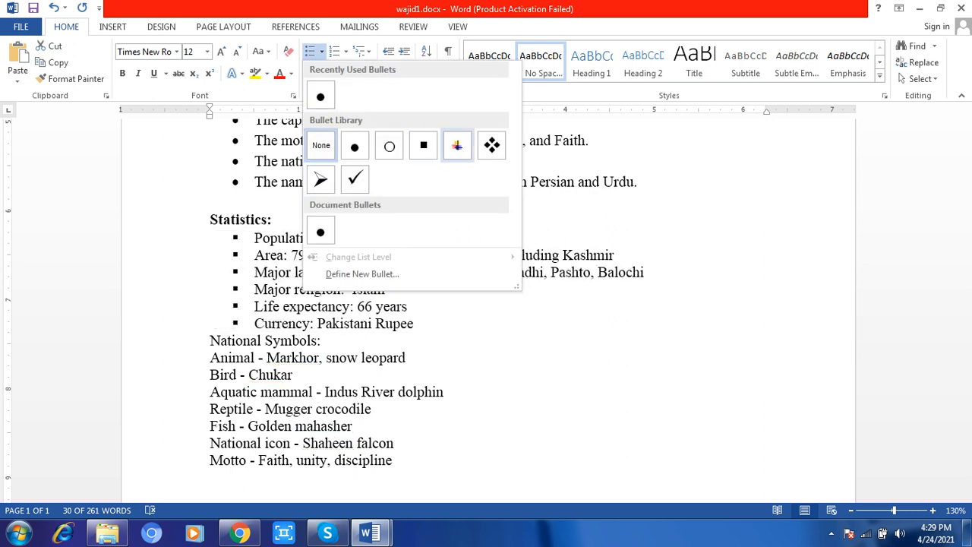
pyautogui.click(456, 145)
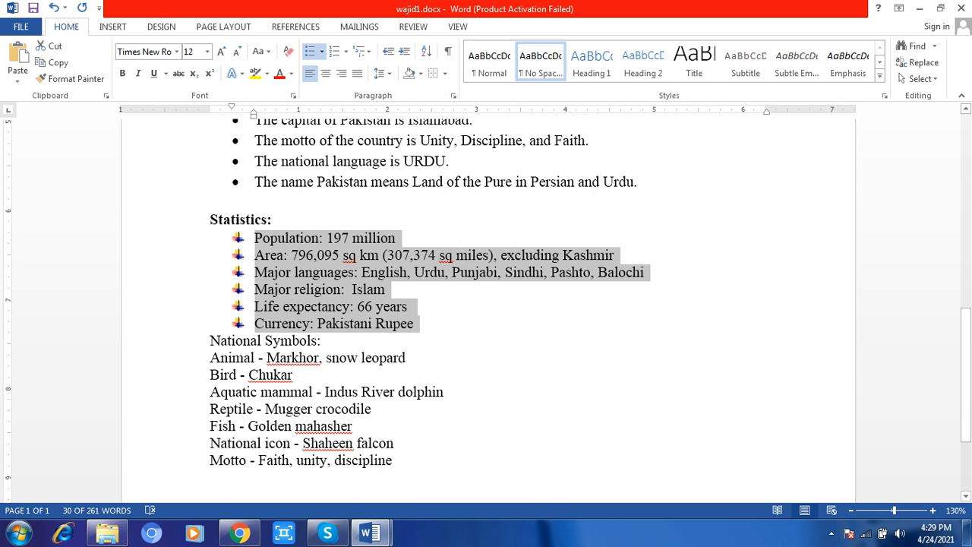
# Insert a blank line above "National Symbols:" and number the lines from Animal to Motto in the 1., 2., 3. format
pyautogui.click(211, 340)
pyautogui.press('Return')
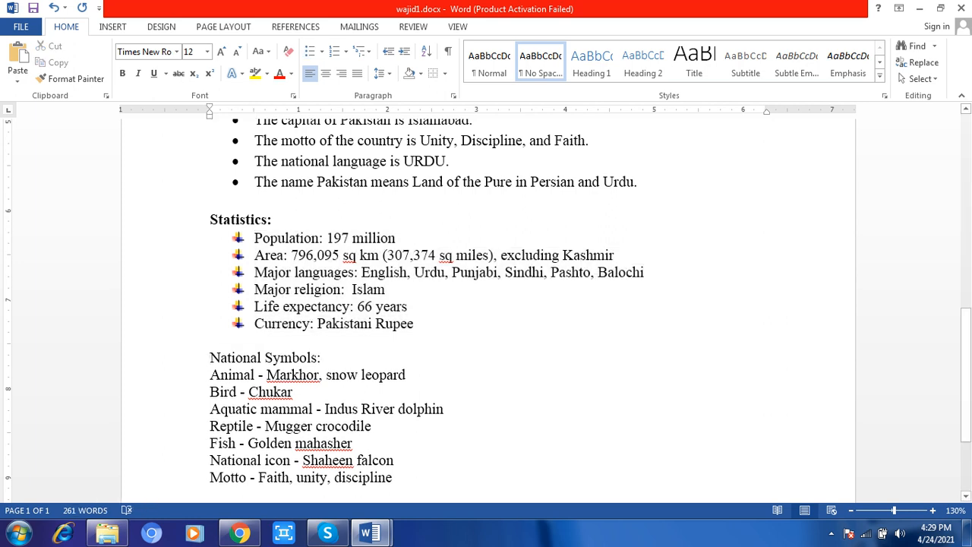
pyautogui.moveTo(211, 374); pyautogui.dragTo(289, 476)
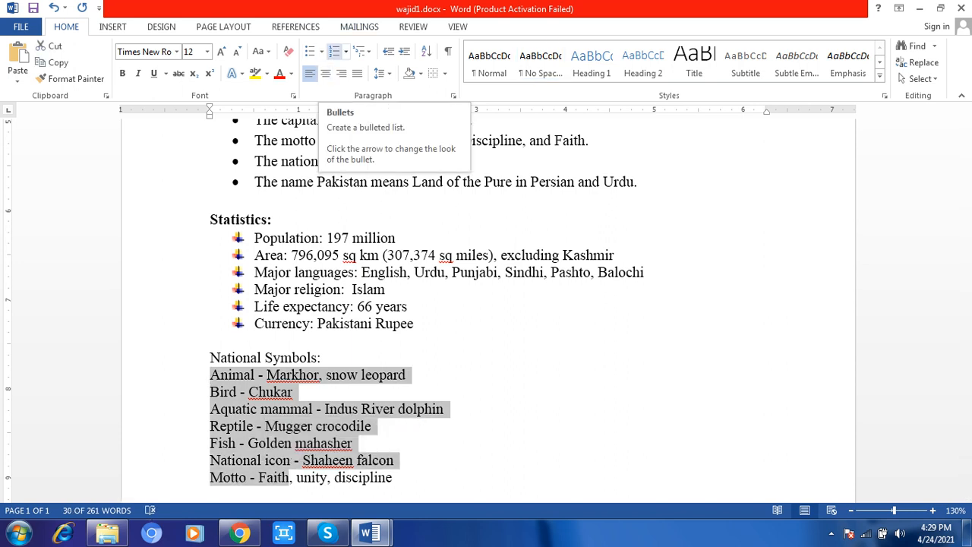
pyautogui.click(346, 51)
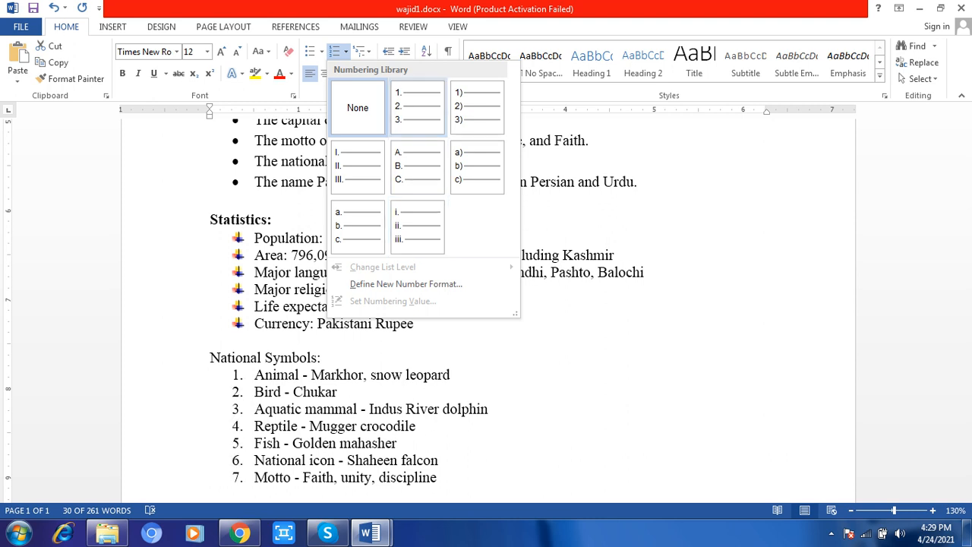
pyautogui.click(417, 106)
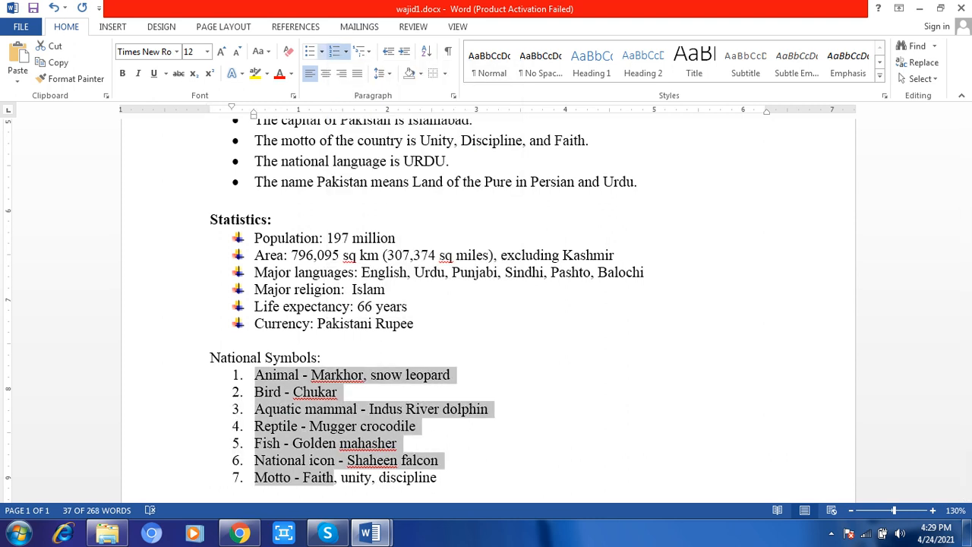
# Replace the numbering of the national symbols list with arrowhead bullets and make its "National Symbols:" heading bold
pyautogui.click(321, 51)
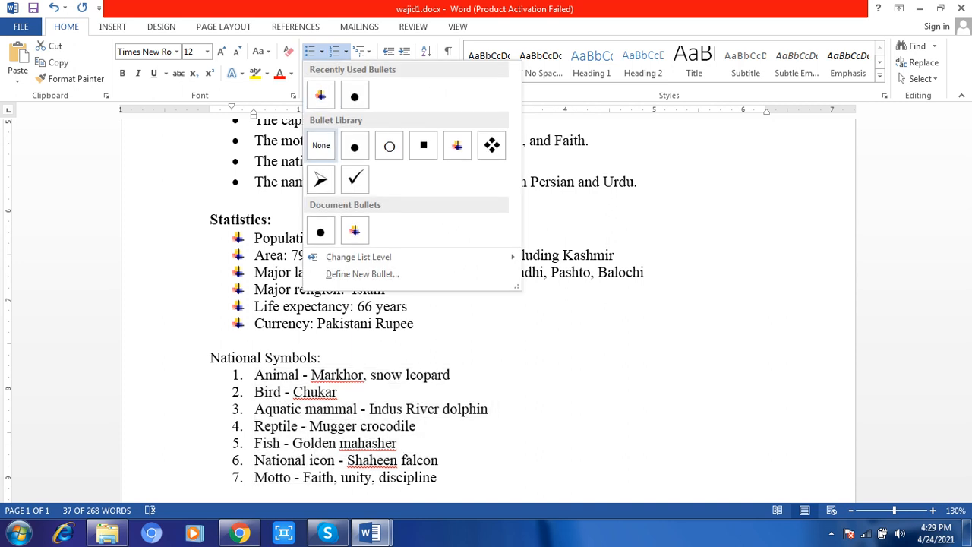
pyautogui.click(320, 179)
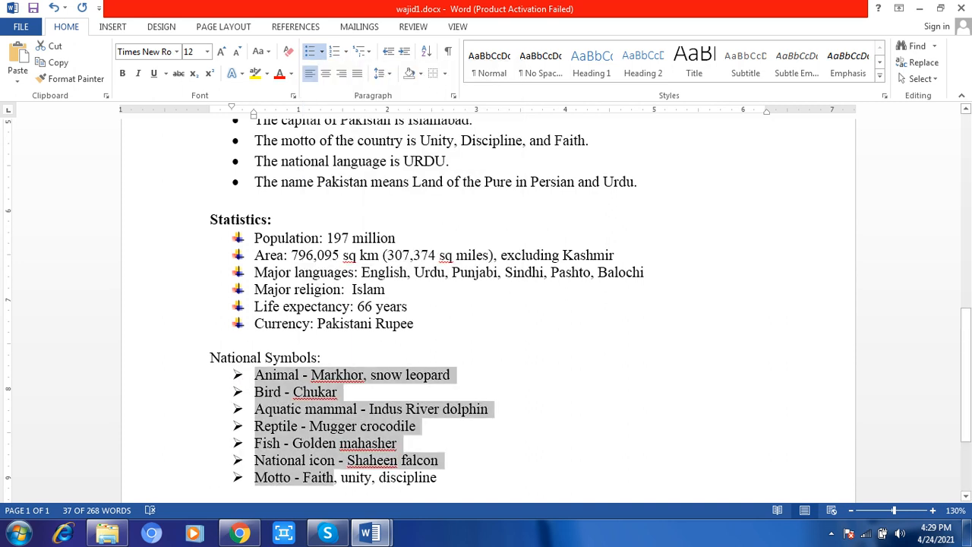
pyautogui.click(322, 357)
pyautogui.moveTo(321, 358); pyautogui.dragTo(211, 357)
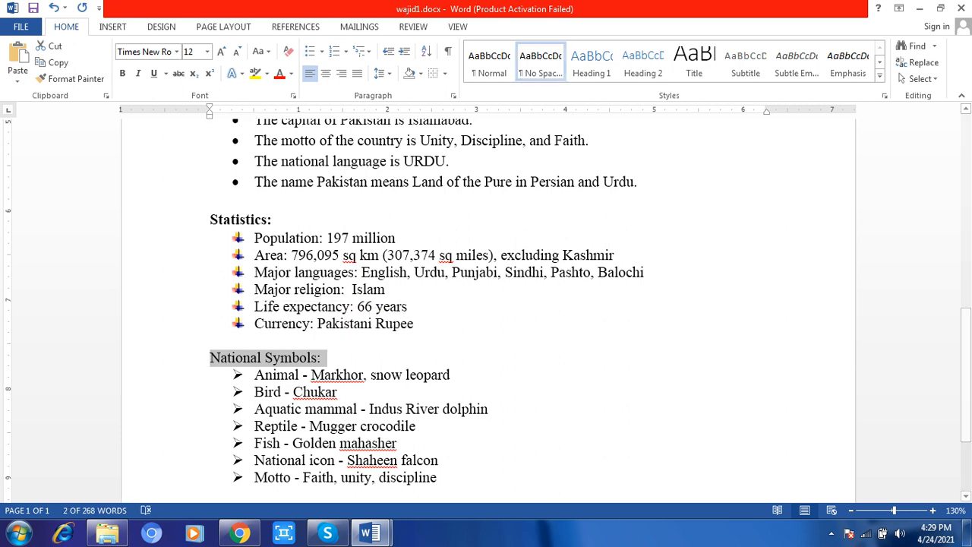
pyautogui.click(122, 73)
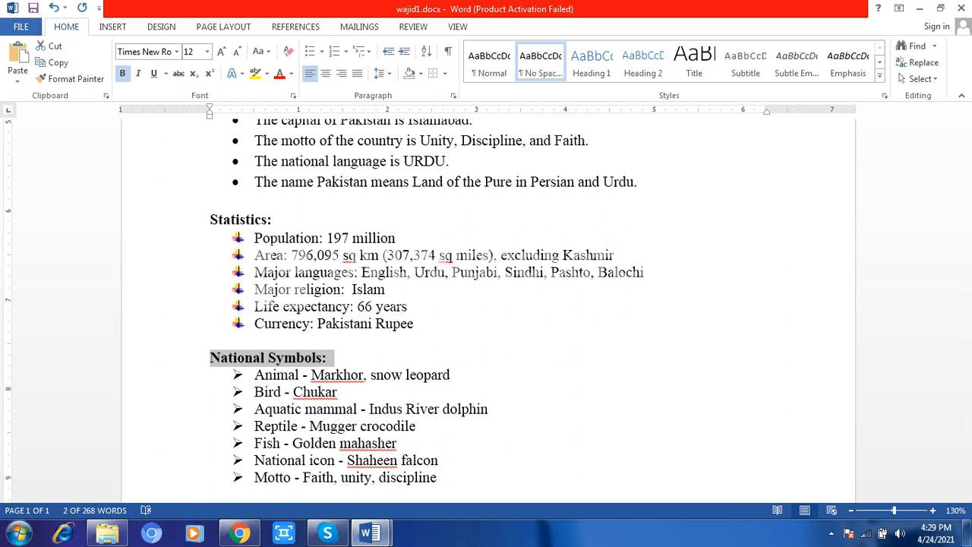
# Check the formatted page in the print preview and return to the document
pyautogui.click(21, 27)
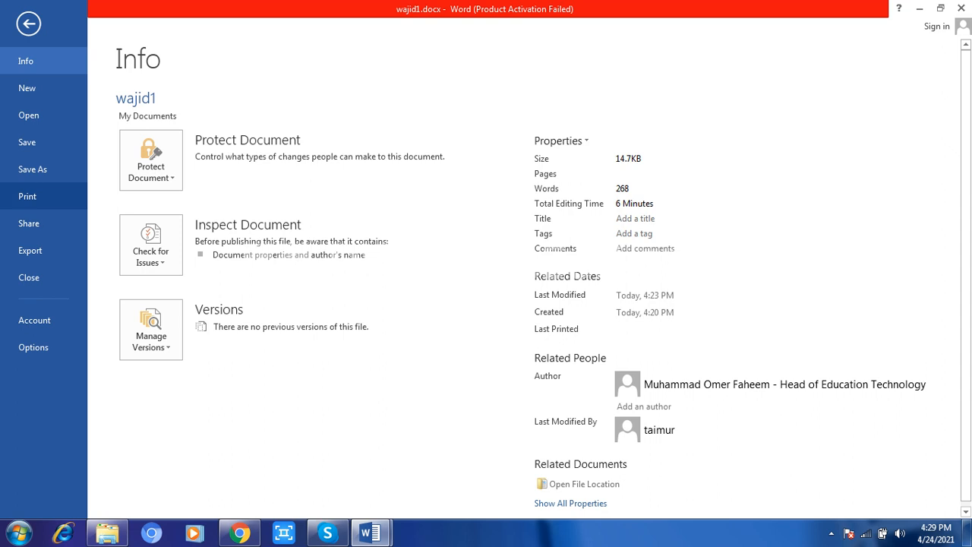
pyautogui.click(27, 196)
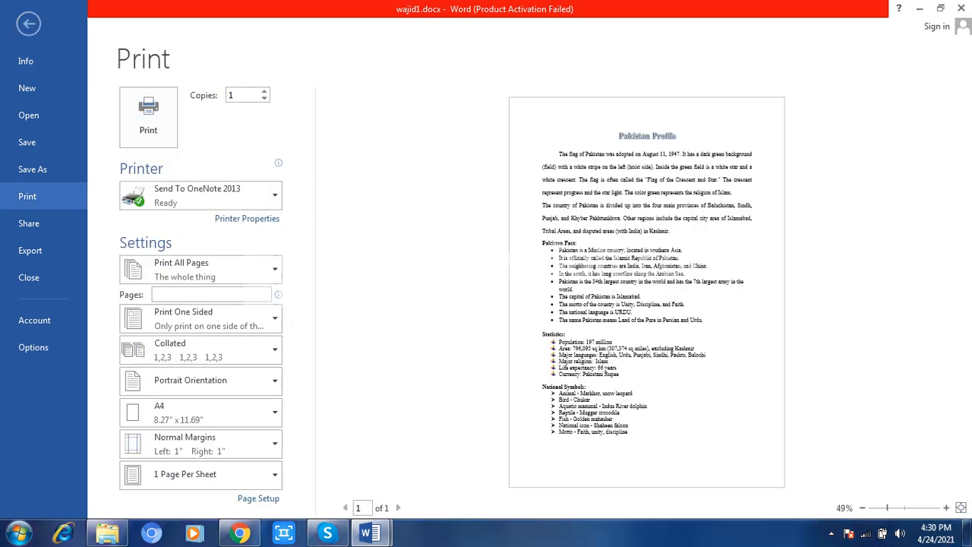
pyautogui.click(28, 23)
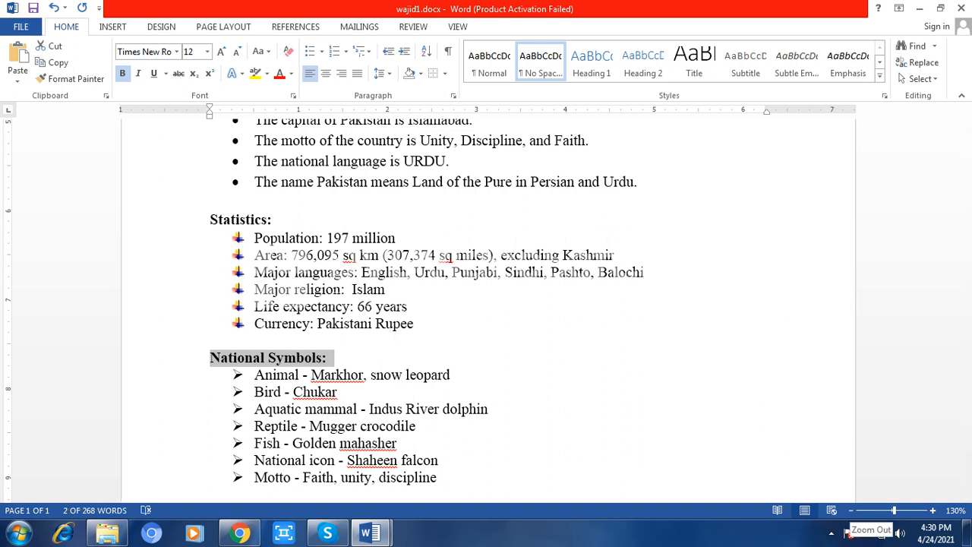
# Examine the whole page layout at 40% zoom and return the view to 100%
pyautogui.click(850, 511)
pyautogui.click(851, 511)
pyautogui.click(850, 511)
pyautogui.click(851, 511)
pyautogui.click(850, 511)
pyautogui.click(851, 511)
pyautogui.click(850, 511)
pyautogui.click(850, 511)
pyautogui.click(850, 510)
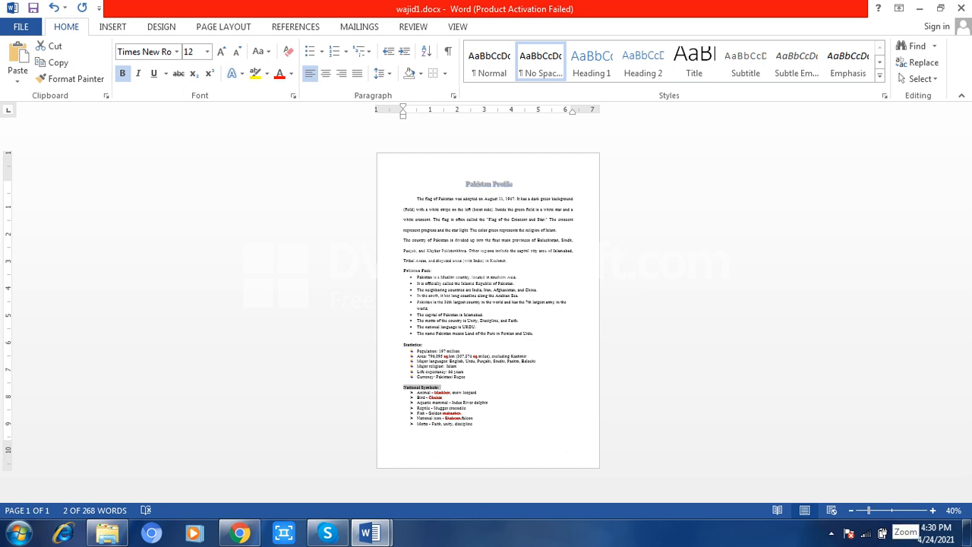
pyautogui.click(891, 511)
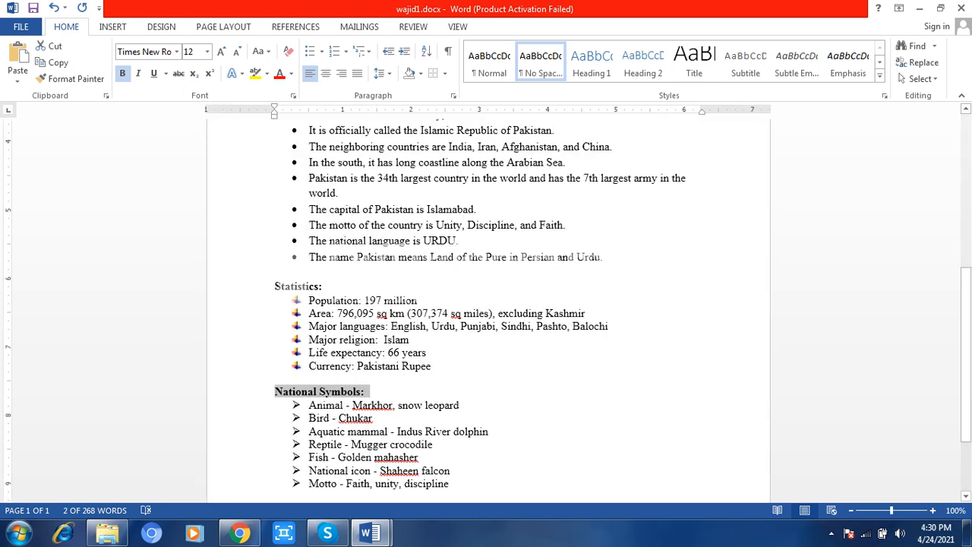
# Choose A4 as the paper size and review the page margin presets without changing them
pyautogui.click(223, 27)
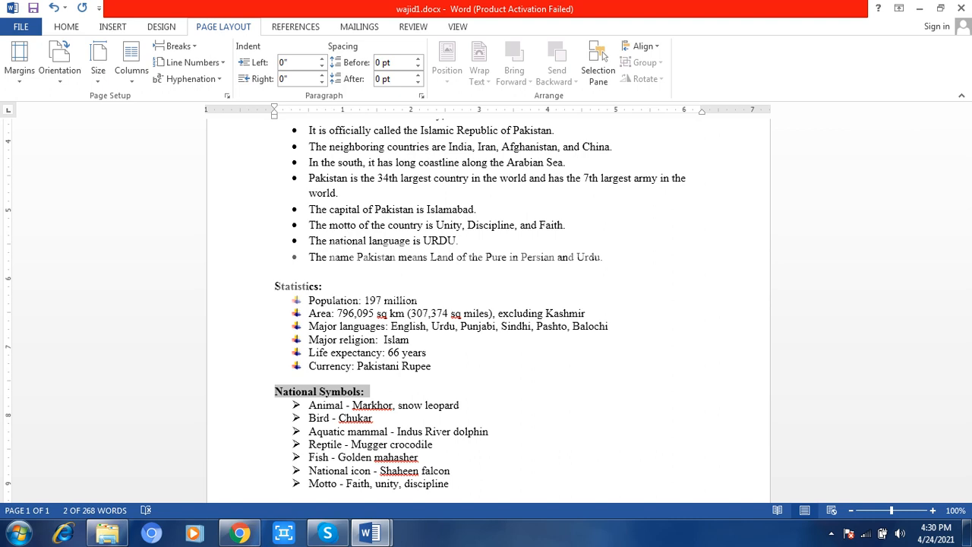
pyautogui.click(98, 65)
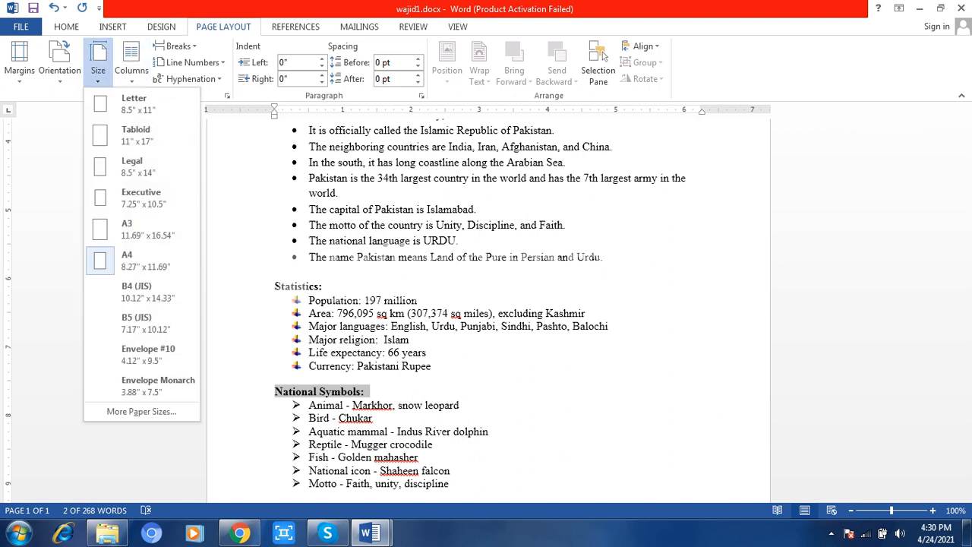
pyautogui.click(142, 261)
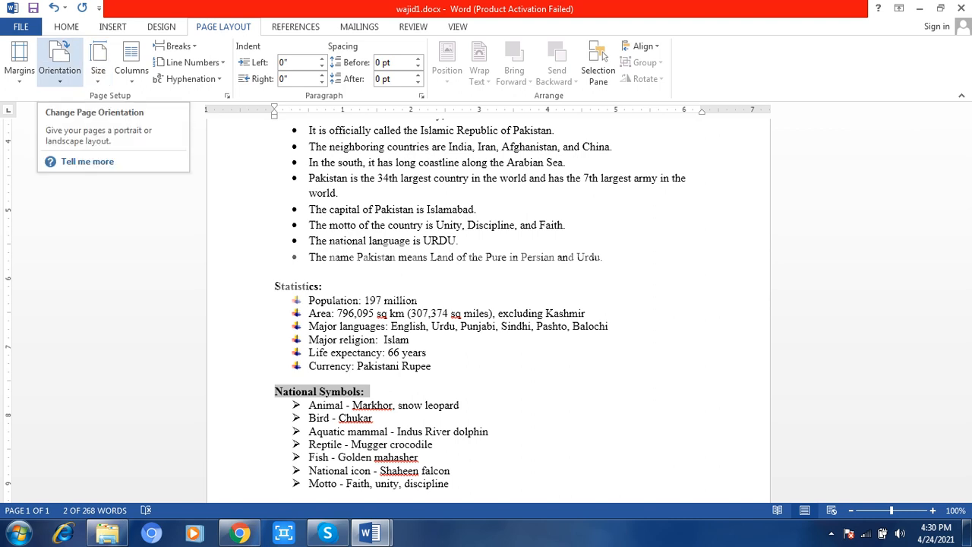
pyautogui.click(59, 63)
pyautogui.click(19, 62)
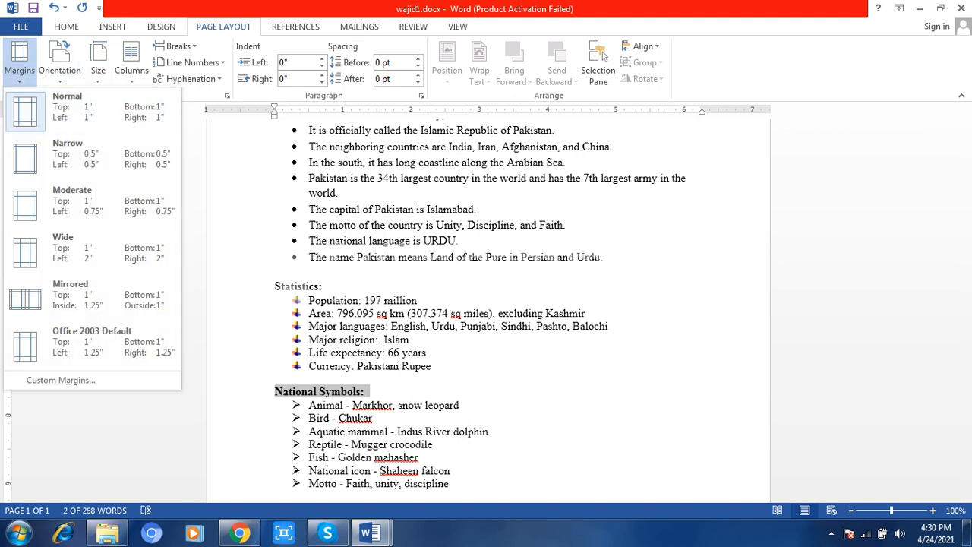
pyautogui.press('Escape')
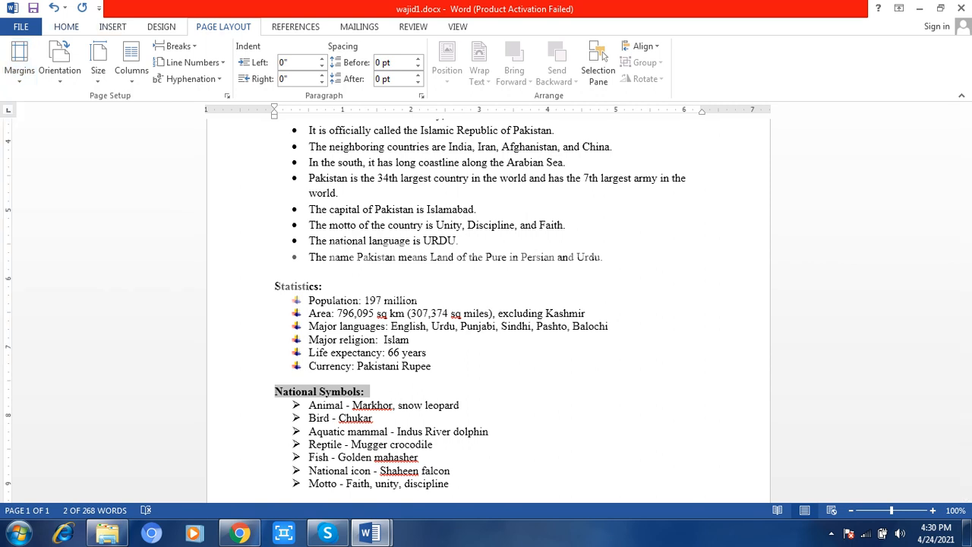
pyautogui.click(66, 27)
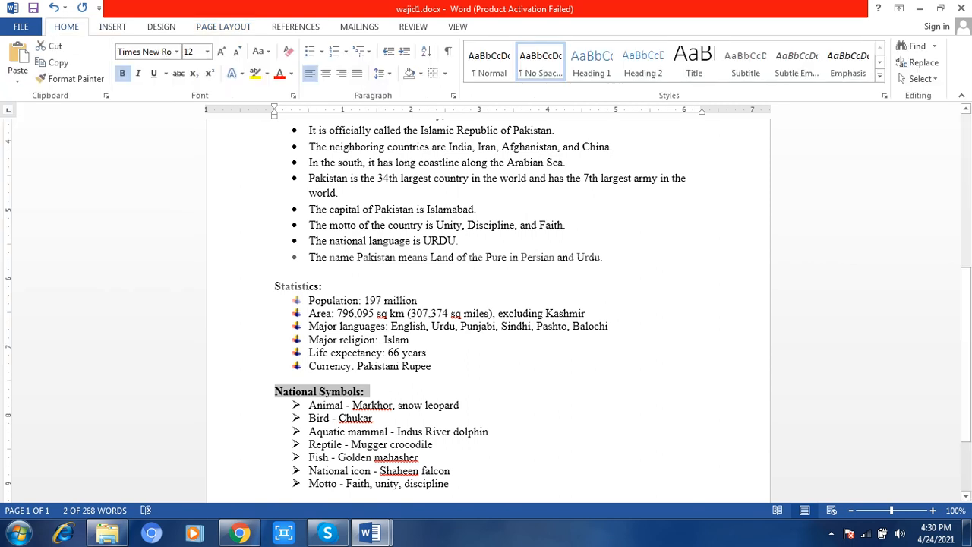
pyautogui.moveTo(431, 366); pyautogui.dragTo(275, 286)
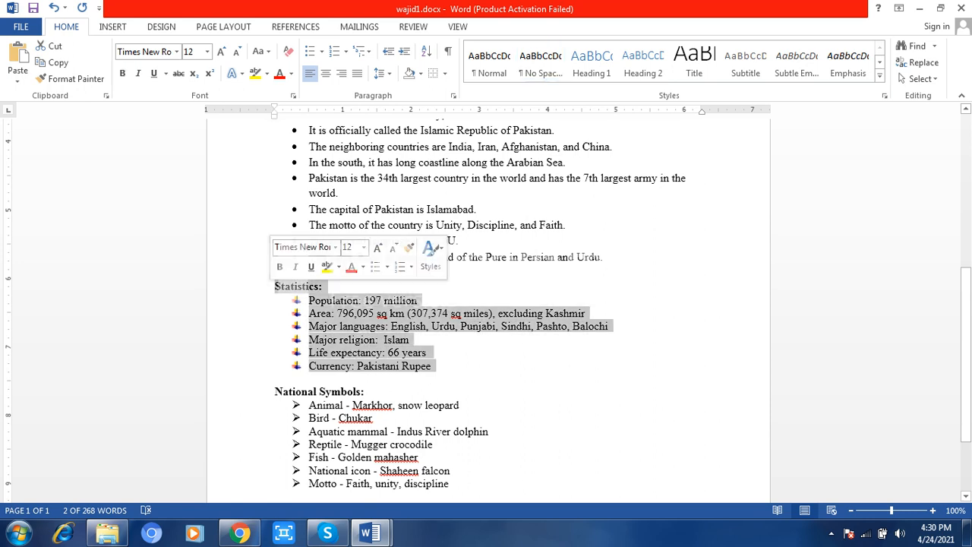
pyautogui.click(430, 352)
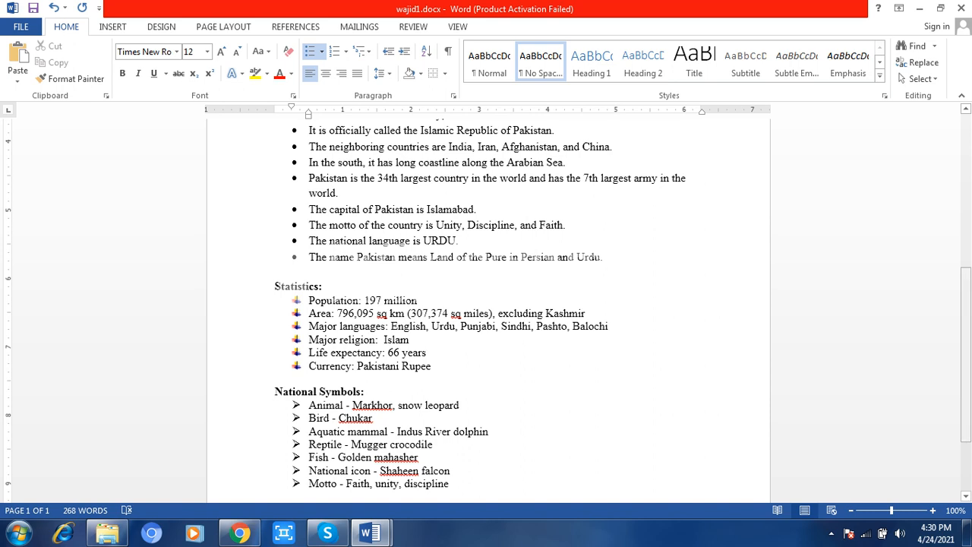
pyautogui.moveTo(966, 354); pyautogui.dragTo(965, 305)
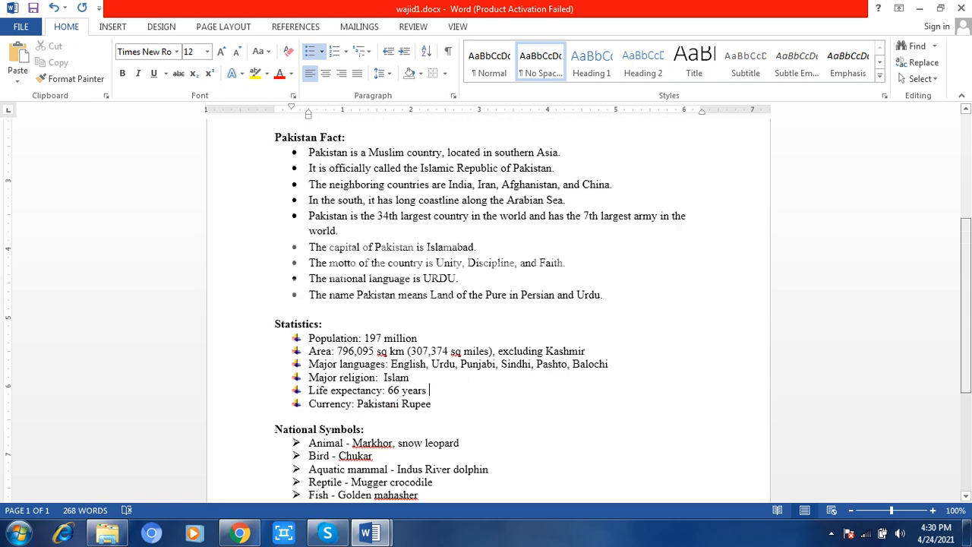
# Insert the picture 1024px-Flag_of_Pakistan.svg.png from the Pictures library at the end of the "Pakistan Profile" title
pyautogui.scroll(6, 486, 311)
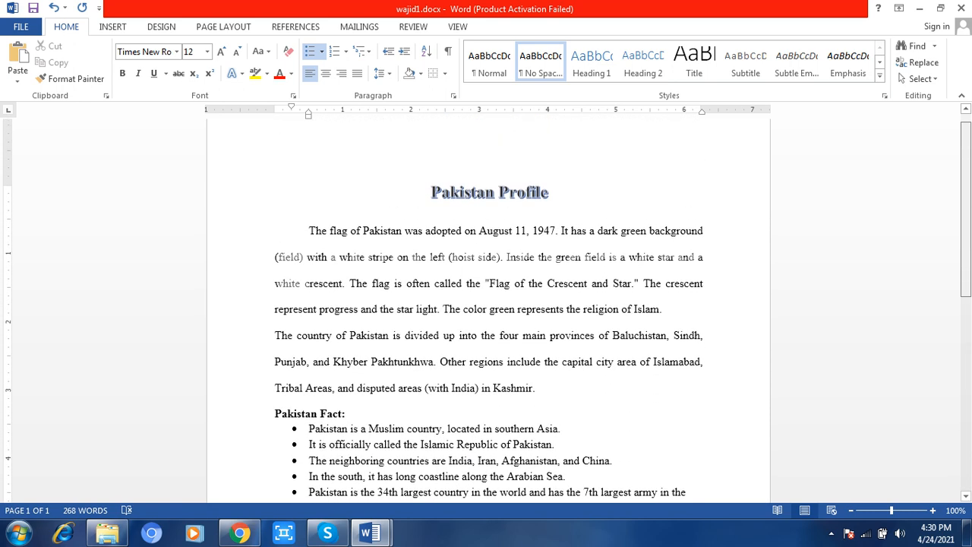
pyautogui.click(549, 195)
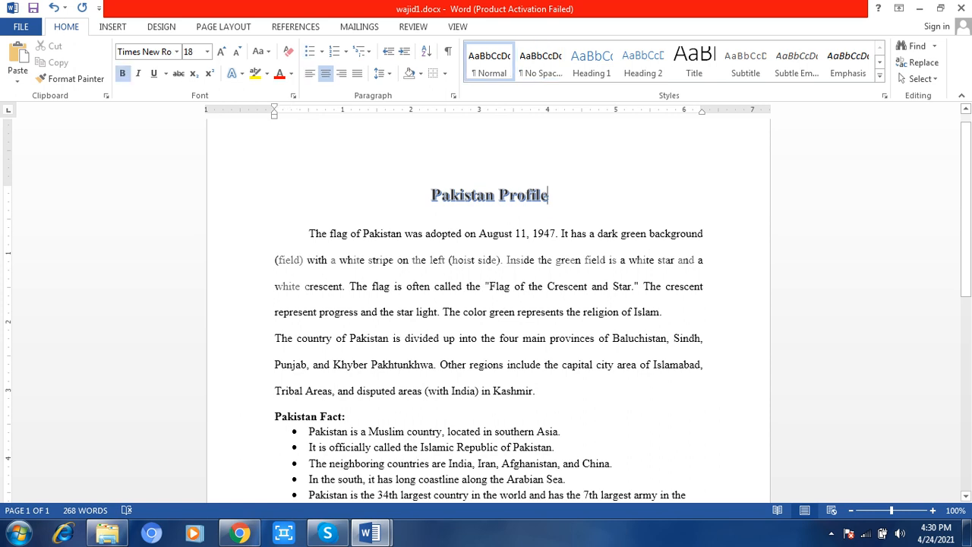
pyautogui.click(112, 27)
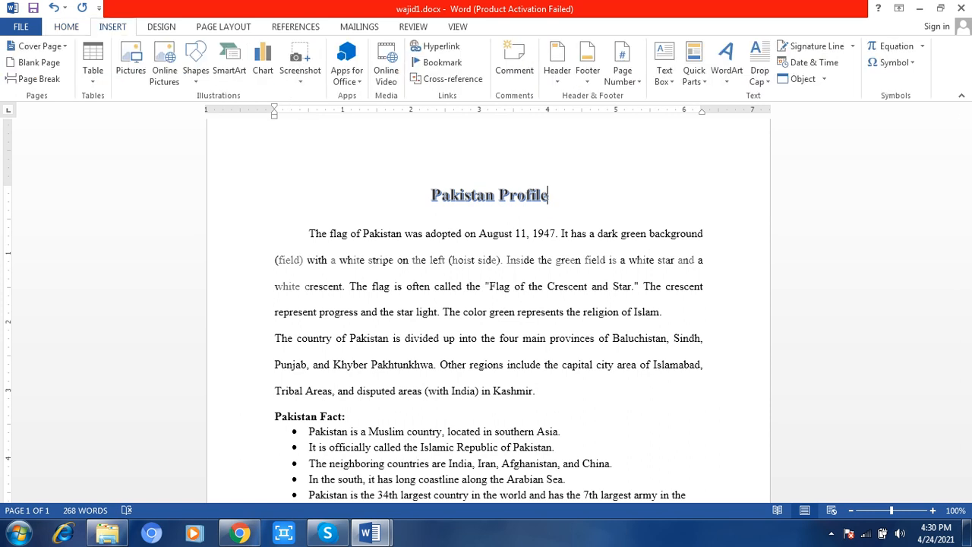
pyautogui.click(130, 61)
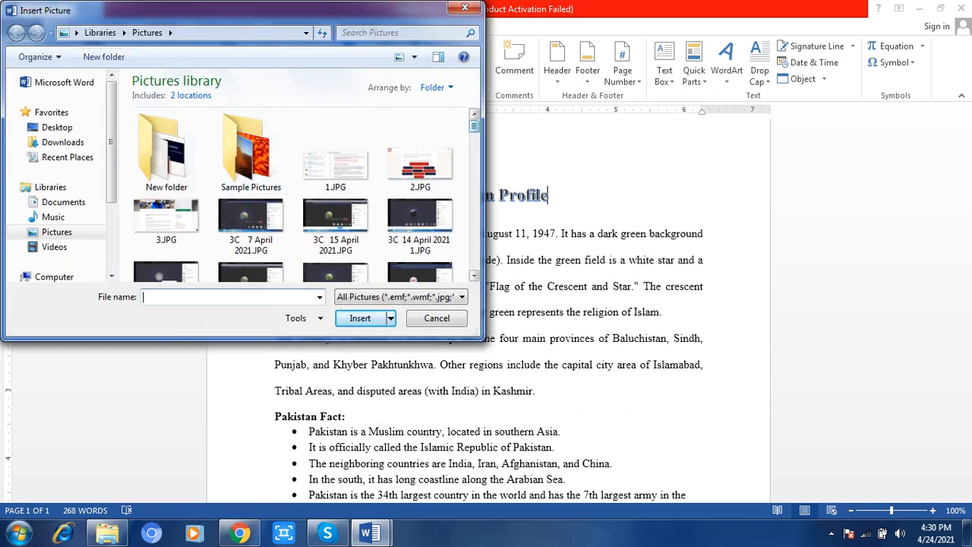
pyautogui.moveTo(473, 126); pyautogui.dragTo(473, 194)
pyautogui.click(422, 163)
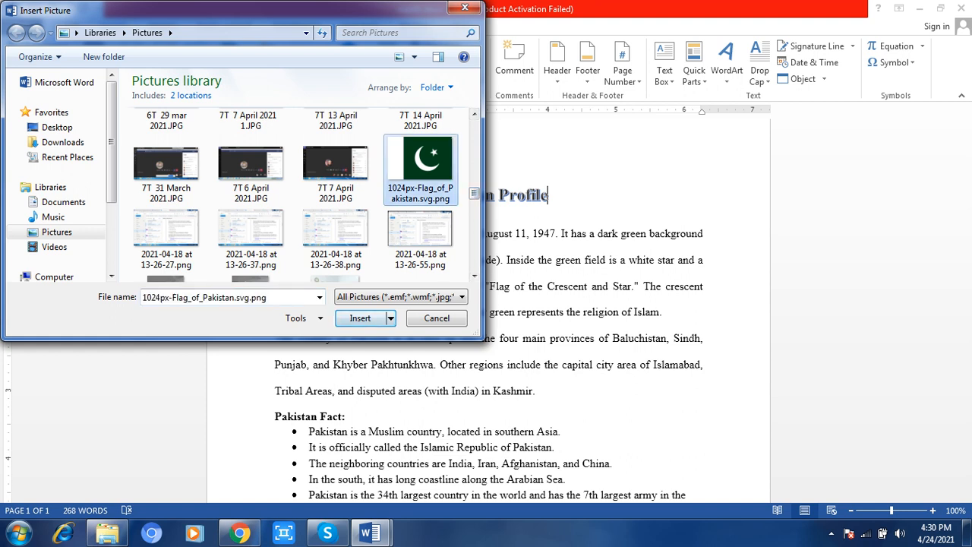
pyautogui.click(360, 317)
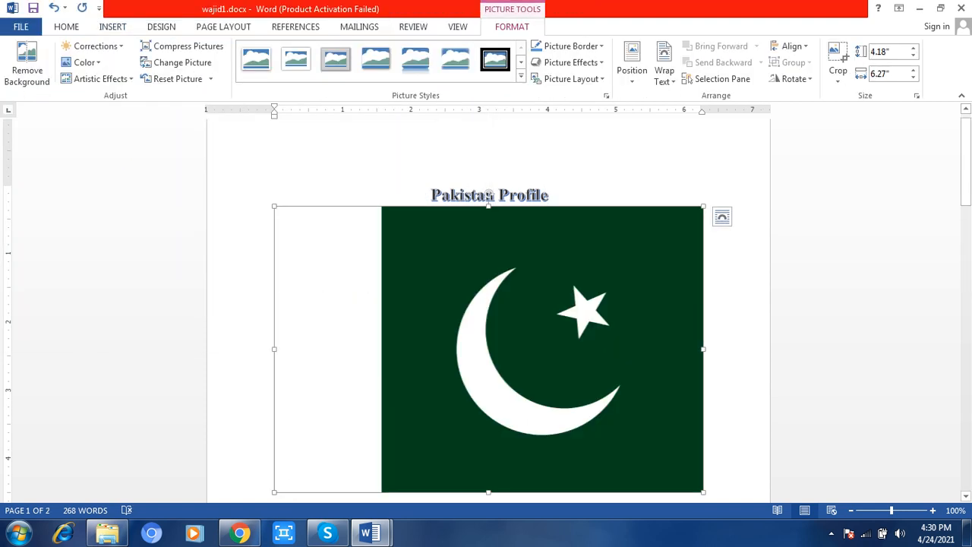
# Shrink the flag picture to about 0.73" high by 1.92" wide and set its text wrapping to Square
pyautogui.moveTo(703, 206); pyautogui.dragTo(560, 300)
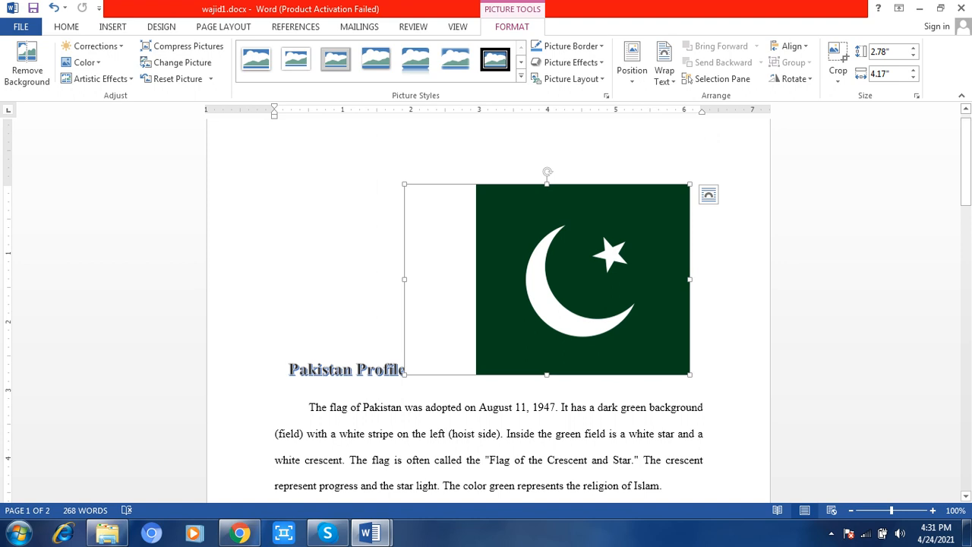
pyautogui.moveTo(689, 374); pyautogui.dragTo(547, 234)
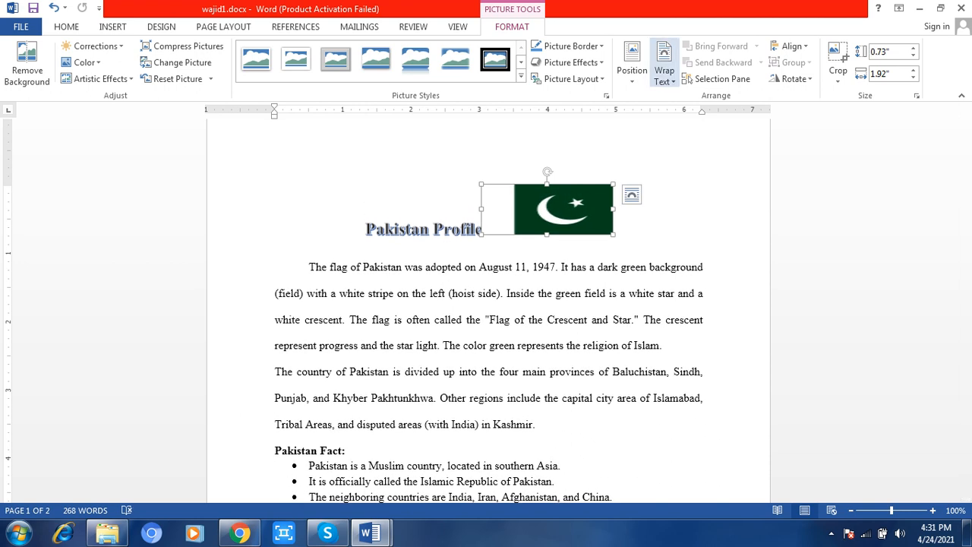
pyautogui.click(664, 72)
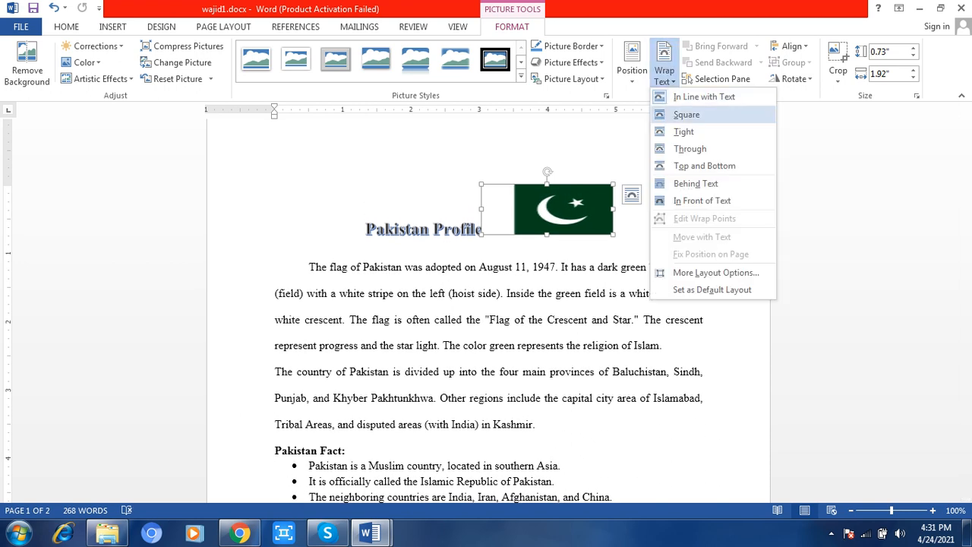
pyautogui.click(686, 114)
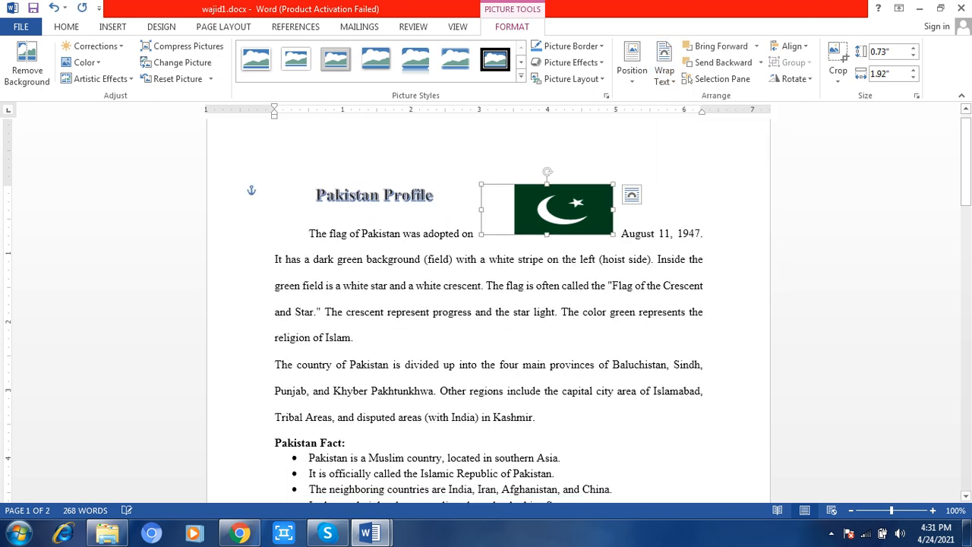
# Place the flag behind the text at the right margin beside the title, shrunk to about 0.46" high by 0.76" wide
pyautogui.moveTo(547, 209); pyautogui.dragTo(630, 224)
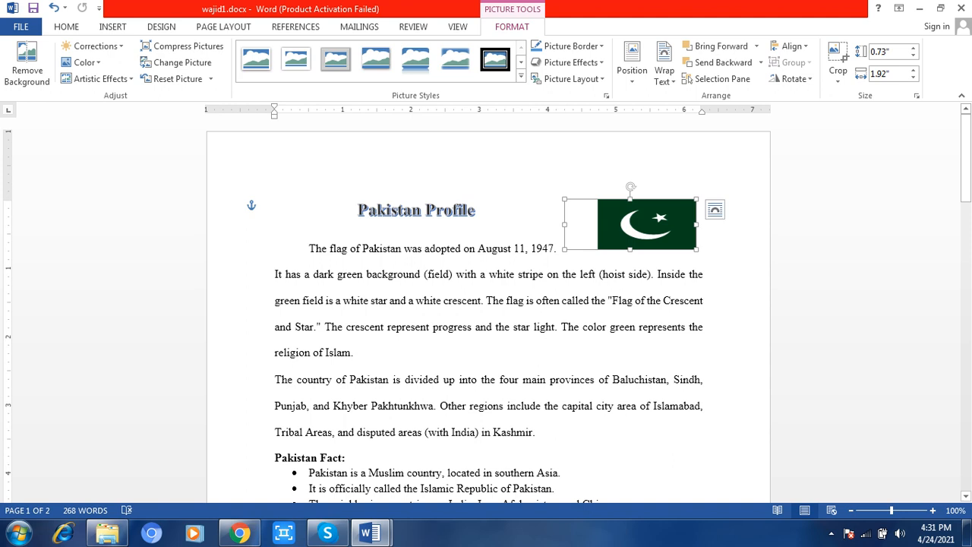
pyautogui.click(664, 72)
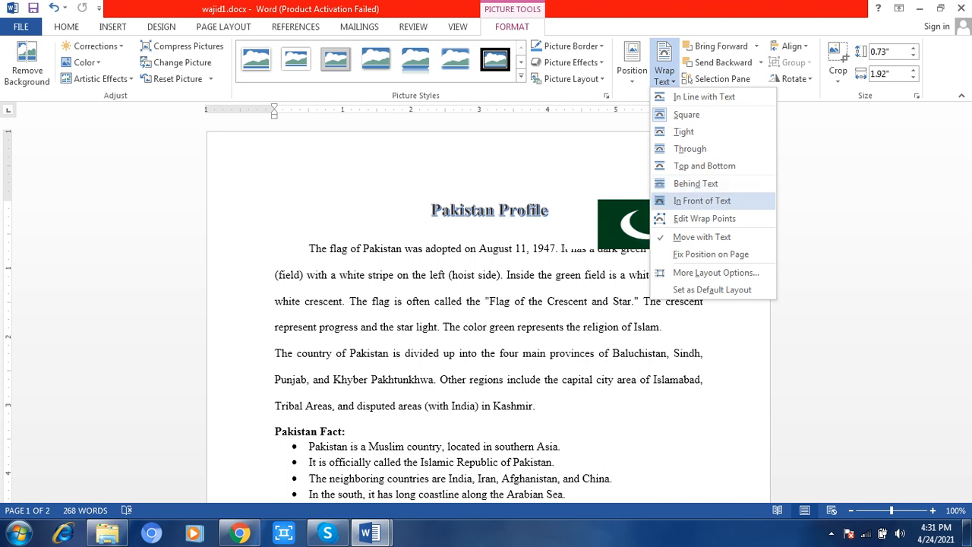
pyautogui.click(695, 183)
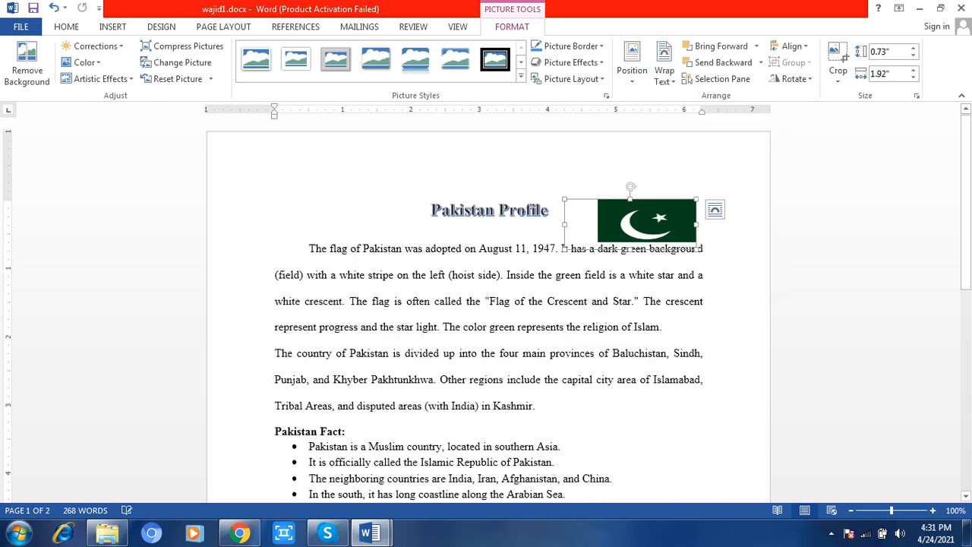
pyautogui.moveTo(653, 220); pyautogui.dragTo(677, 203)
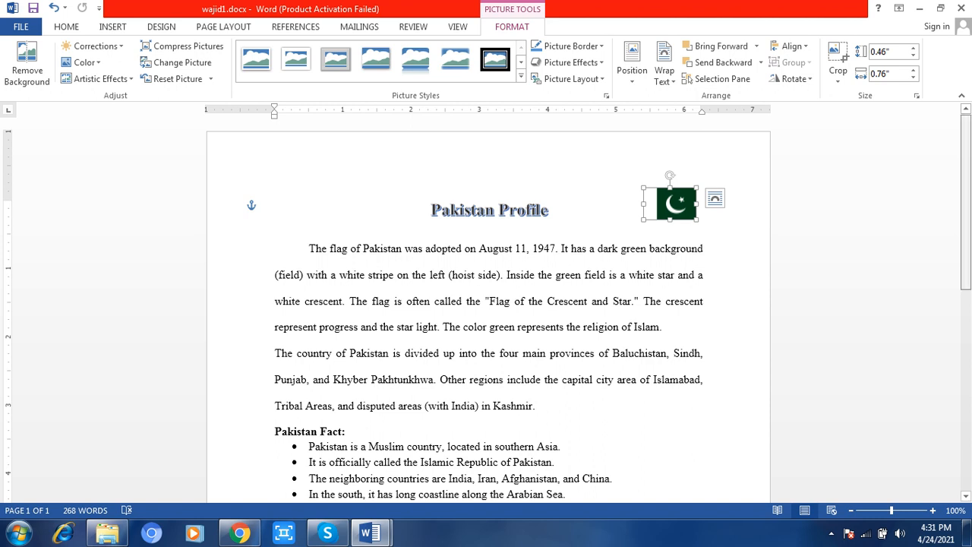
pyautogui.scroll(-5, 965, 201)
pyautogui.scroll(-4, 488, 311)
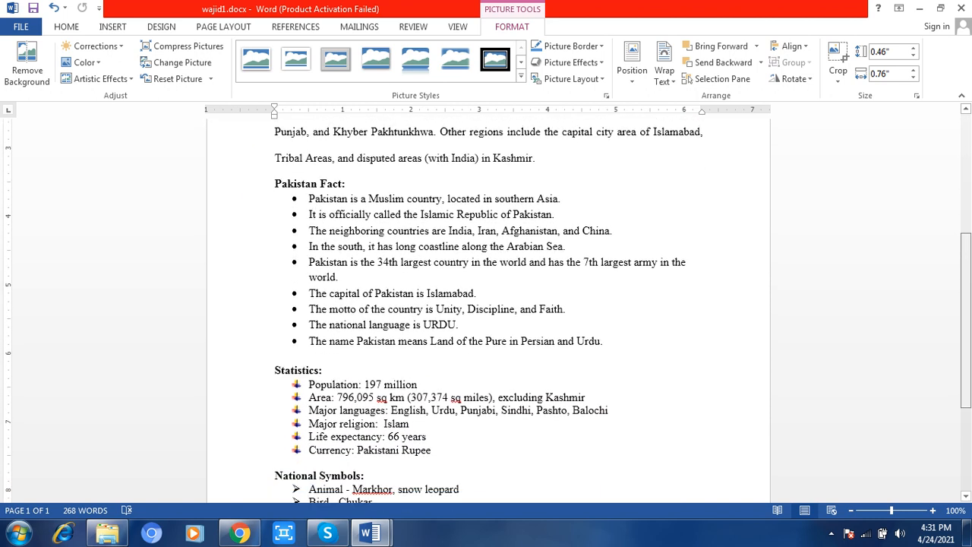
pyautogui.scroll(-2, 489, 311)
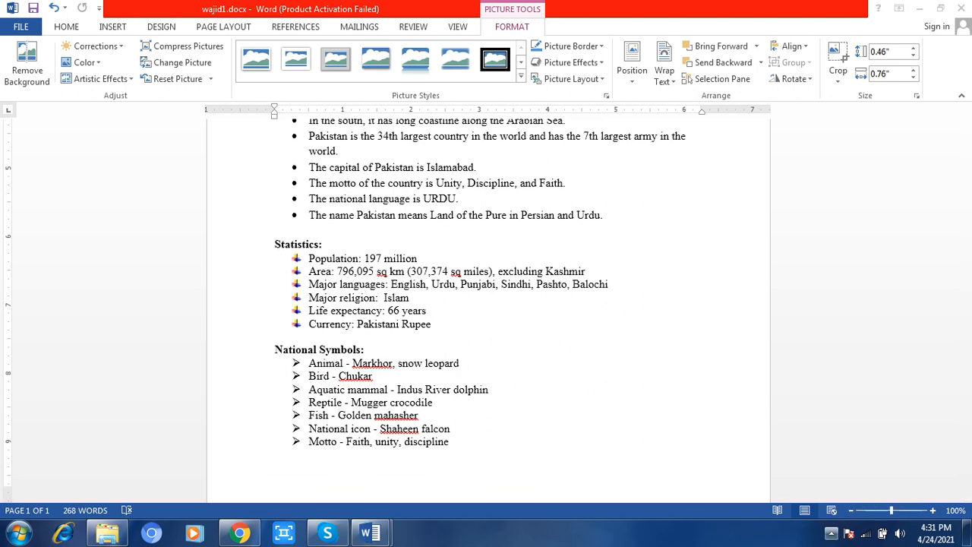
pyautogui.click(830, 532)
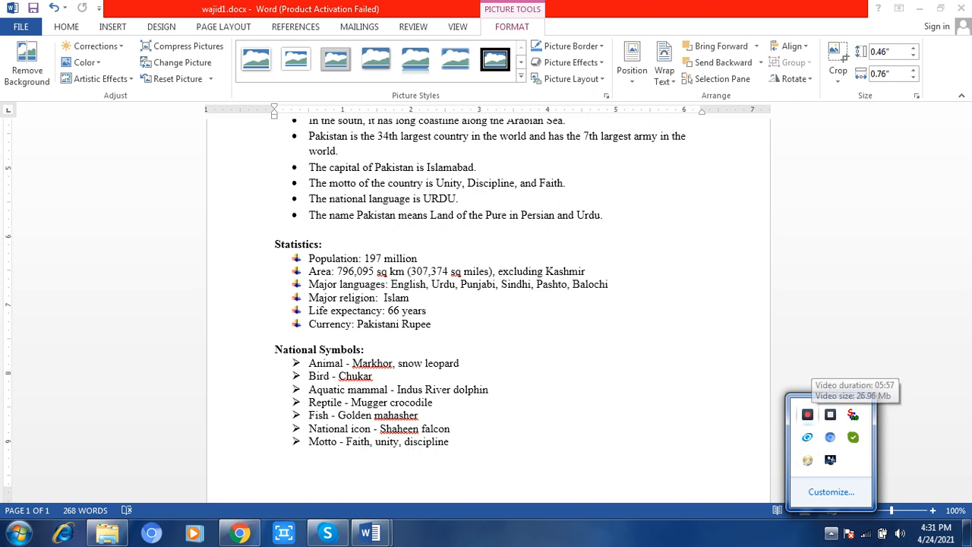